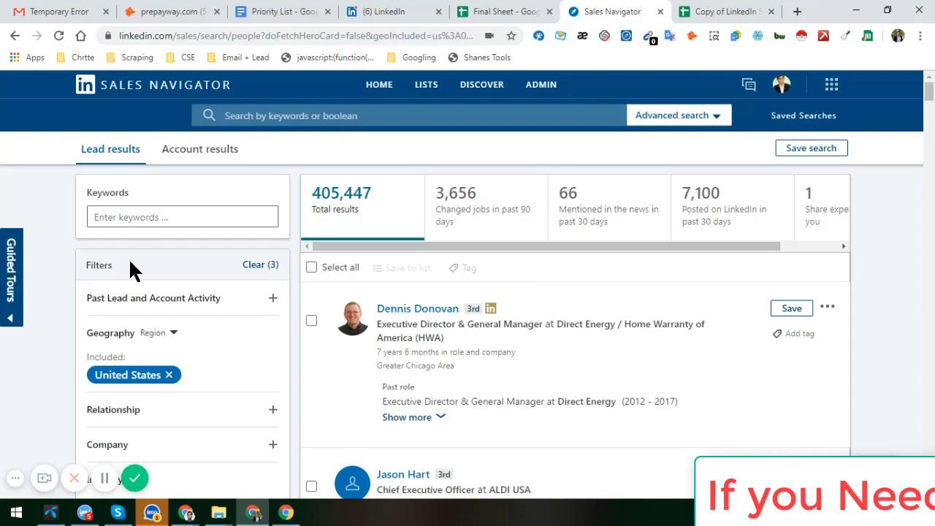
Step: Scroll the filter panel to check the United States geography and the Retail and Wholesale industry filters
{"action": "scroll", "coordinate": [152, 304], "scroll_direction": "down", "scroll_amount": 2}
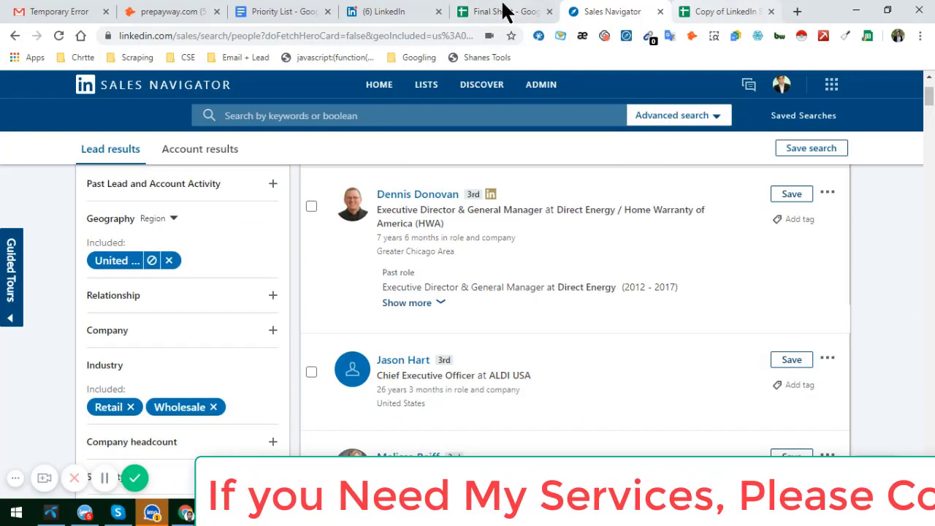
Step: Read the Priority List's country and company-type tables, then move on to the Final Sheet spreadsheet
{"action": "left_click", "coordinate": [321, 11]}
{"action": "scroll", "coordinate": [360, 283], "scroll_direction": "down", "scroll_amount": 3}
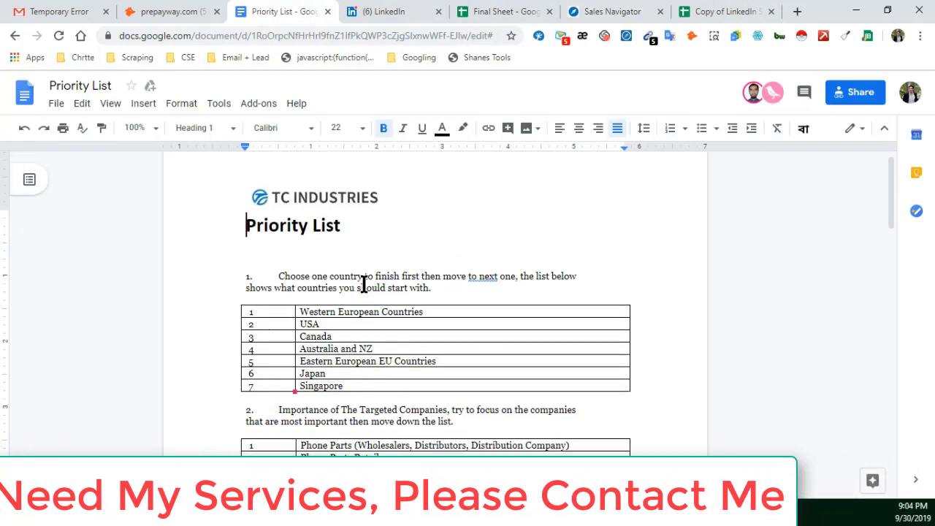
{"action": "scroll", "coordinate": [267, 192], "scroll_direction": "up", "scroll_amount": 2}
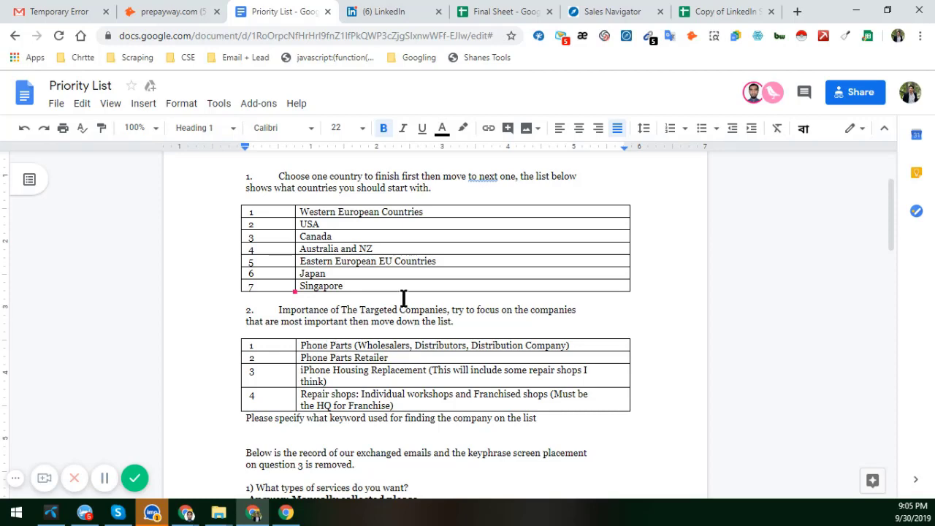
{"action": "left_click", "coordinate": [460, 11]}
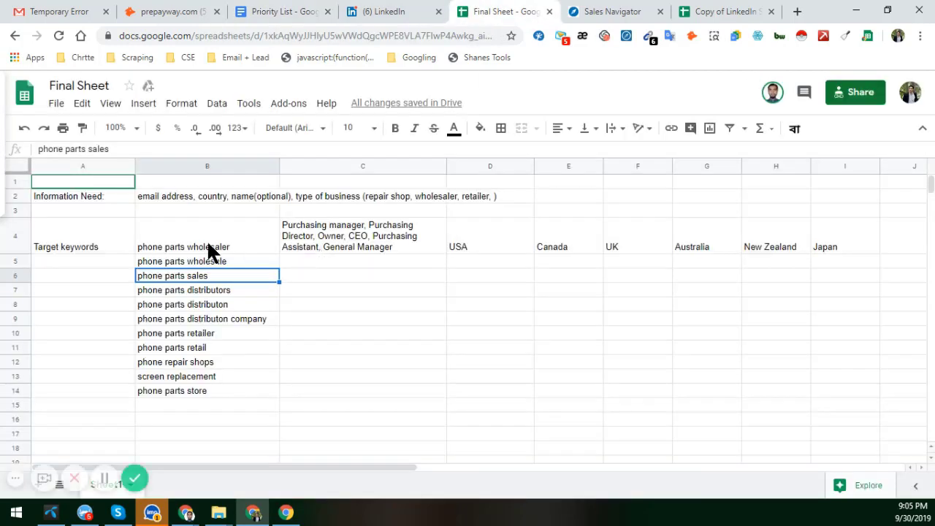
Step: Select the target keywords from 'phone parts wholesaler' down to B13, then go back to the Priority List
{"action": "left_click", "coordinate": [208, 246]}
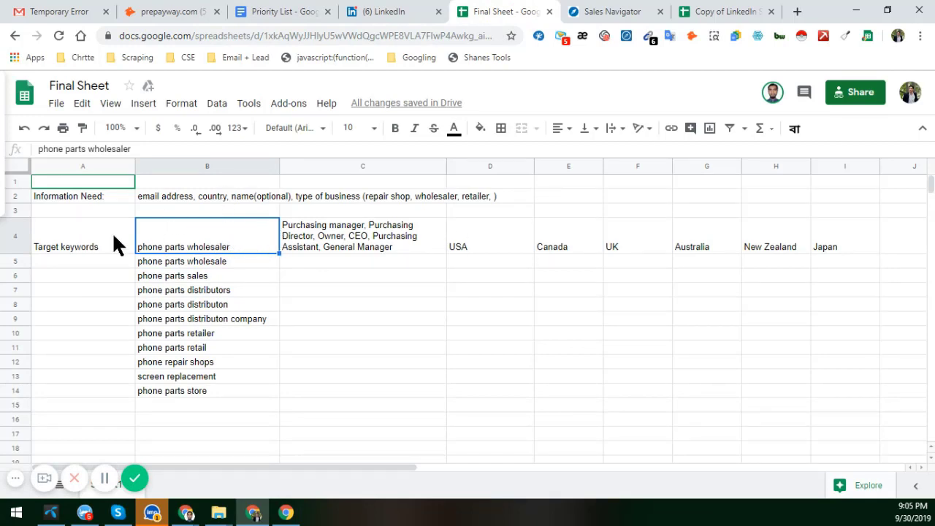
{"action": "left_click_drag", "start_coordinate": [192, 244], "coordinate": [177, 394]}
{"action": "left_click", "coordinate": [278, 11]}
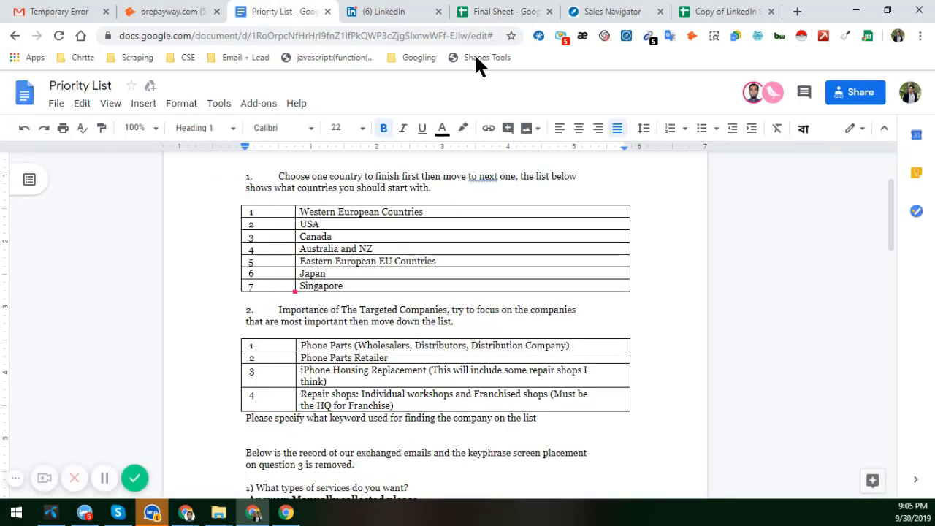
Step: Open the Copy of LinkedIn Sales Navigator A to Z sheet and inspect its Industry column entries
{"action": "left_click", "coordinate": [506, 13]}
{"action": "left_click", "coordinate": [704, 13]}
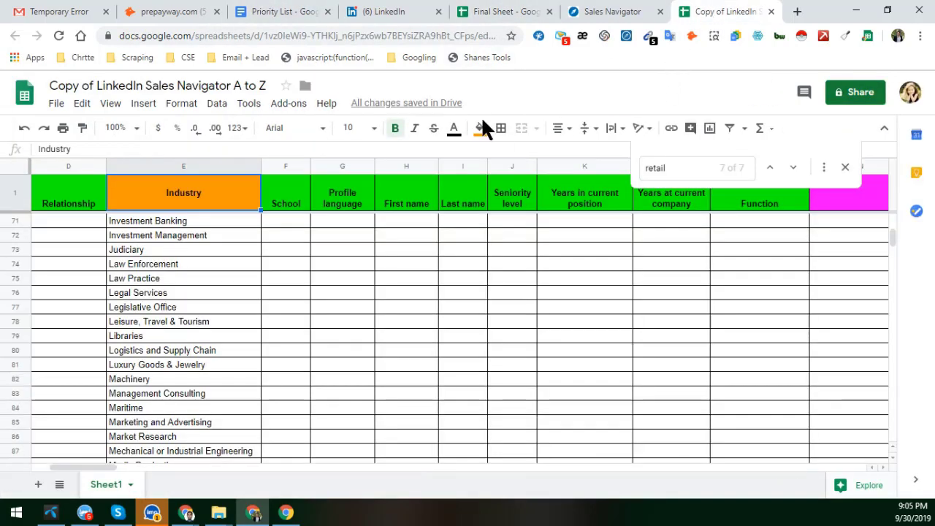
{"action": "left_click", "coordinate": [181, 220]}
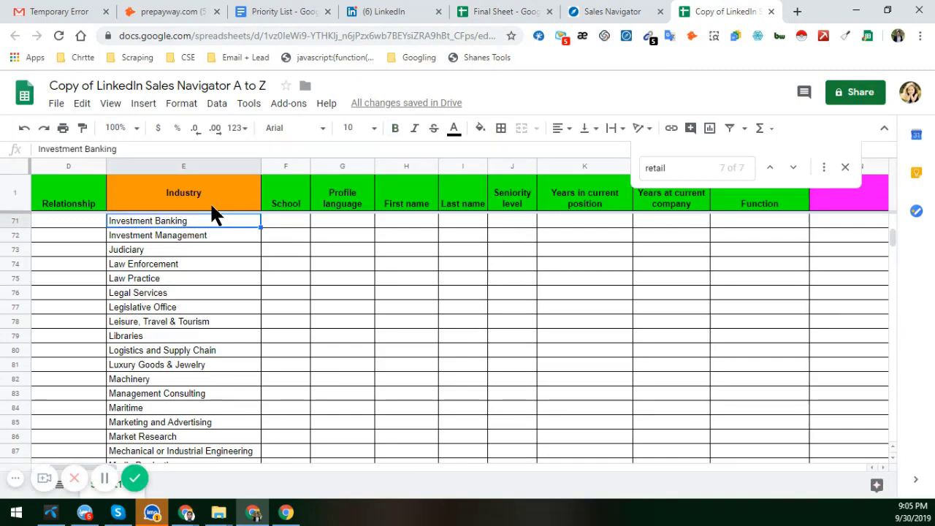
{"action": "scroll", "coordinate": [274, 272], "scroll_direction": "up", "scroll_amount": 8}
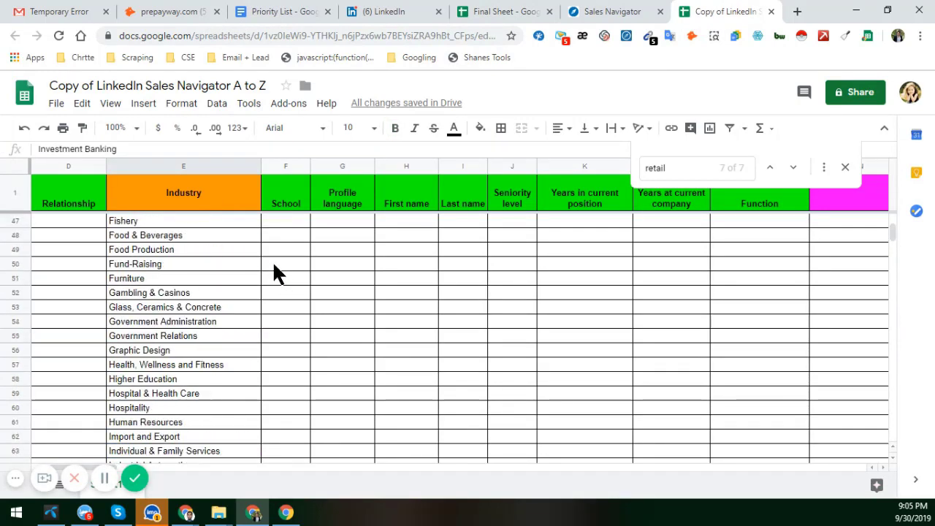
{"action": "left_click", "coordinate": [185, 234]}
{"action": "left_click", "coordinate": [184, 186]}
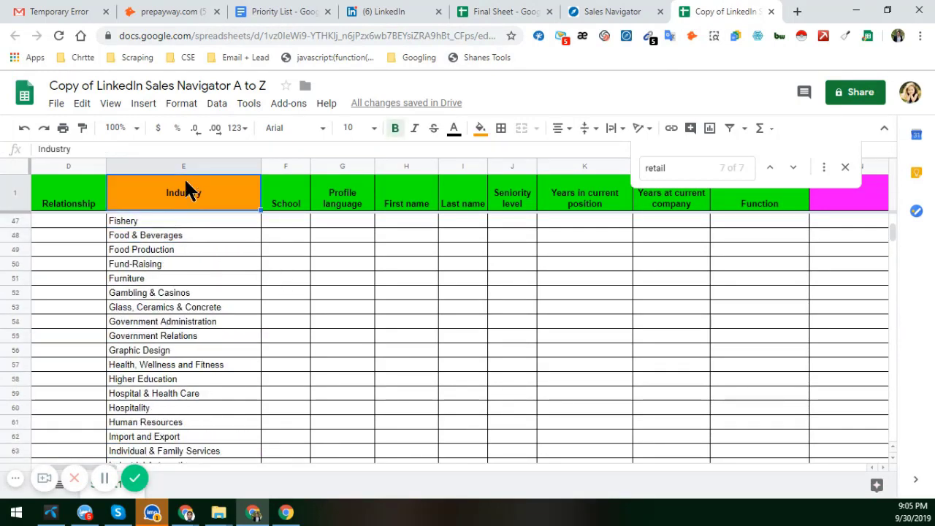
{"action": "key", "text": "Down"}
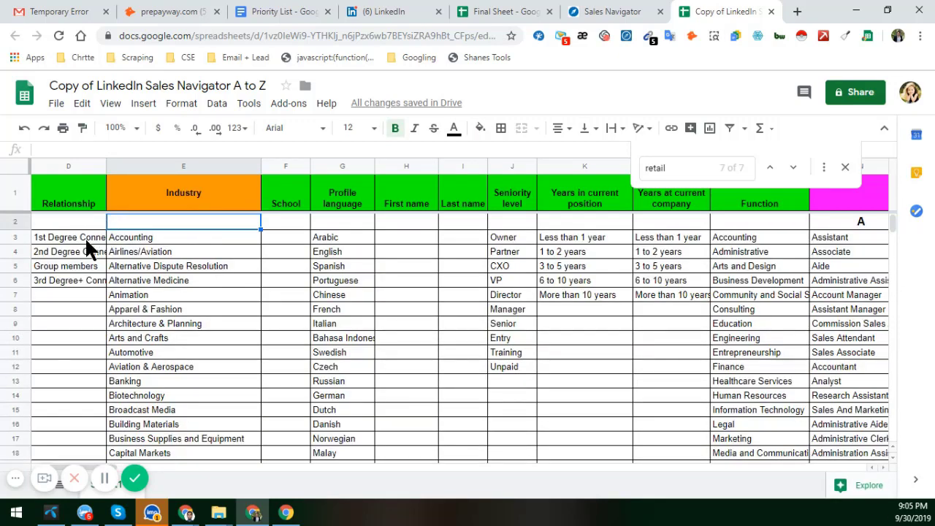
Step: Browse the connection and Accounting entries toward the title and company lists, dismissing the retail search
{"action": "left_click", "coordinate": [85, 238]}
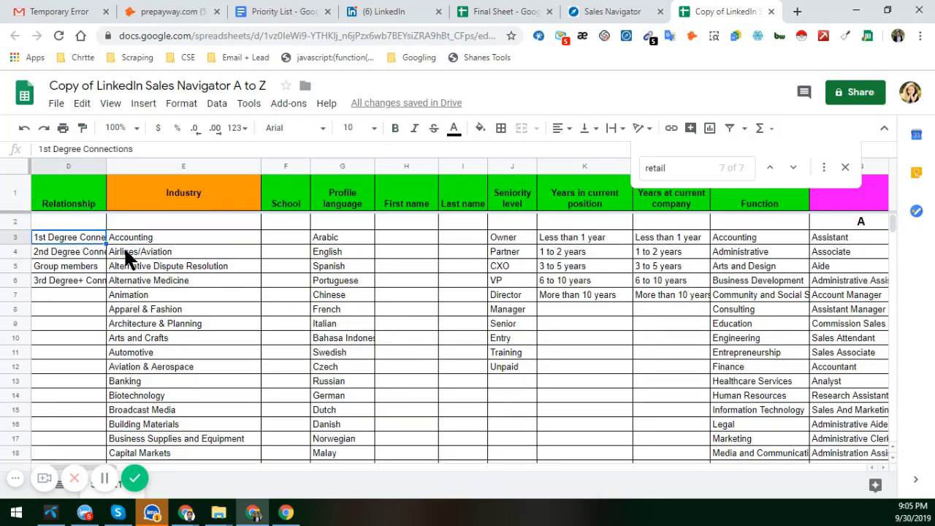
{"action": "left_click", "coordinate": [236, 244]}
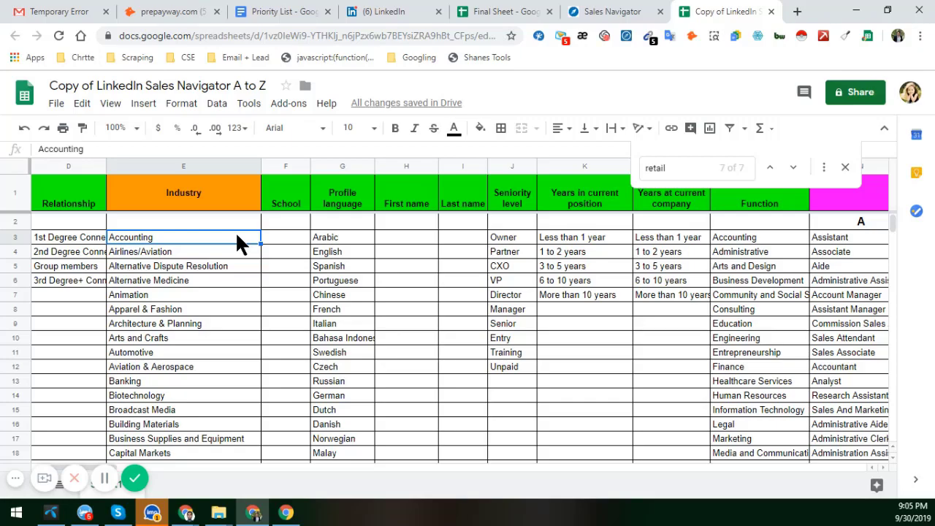
{"action": "key", "text": "Right"}
{"action": "key", "text": "Right"}
{"action": "key", "text": "Right"}
{"action": "key", "text": "Right"}
{"action": "key", "text": "Right"}
{"action": "key", "text": "Right"}
{"action": "key", "text": "Right"}
{"action": "key", "text": "Right"}
{"action": "key", "text": "Right"}
{"action": "key", "text": "Right"}
{"action": "key", "text": "Right"}
{"action": "key", "text": "Right"}
{"action": "key", "text": "Right"}
{"action": "key", "text": "Right"}
{"action": "key", "text": "Right"}
{"action": "key", "text": "Right"}
{"action": "key", "text": "Right"}
{"action": "key", "text": "Right"}
{"action": "key", "text": "Right"}
{"action": "key", "text": "Right"}
{"action": "key", "text": "Right"}
{"action": "key", "text": "Right"}
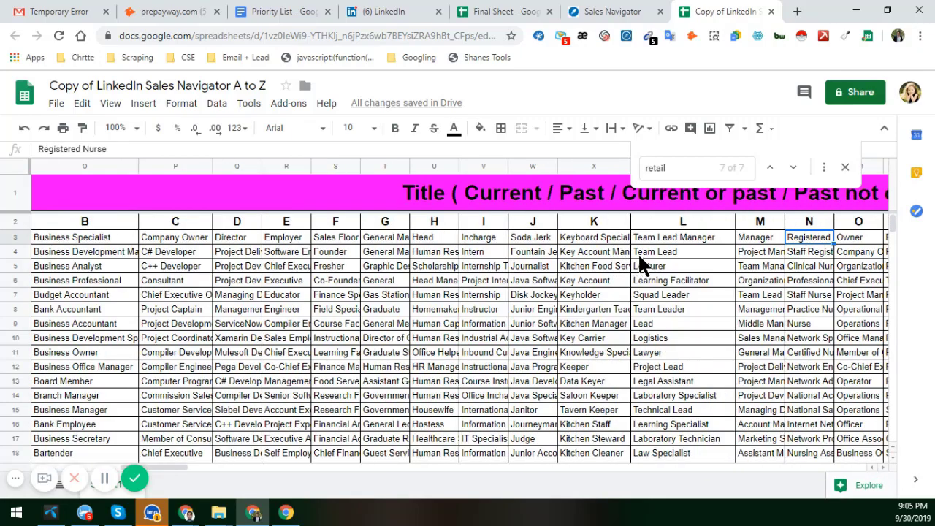
{"action": "key", "text": "Right"}
{"action": "key", "text": "Right"}
{"action": "key", "text": "Right"}
{"action": "key", "text": "Right"}
{"action": "key", "text": "Right"}
{"action": "key", "text": "Right"}
{"action": "key", "text": "Right"}
{"action": "key", "text": "Right"}
{"action": "key", "text": "Right"}
{"action": "key", "text": "Right"}
{"action": "key", "text": "Right"}
{"action": "key", "text": "Right"}
{"action": "key", "text": "Right"}
{"action": "key", "text": "Right"}
{"action": "key", "text": "Right"}
{"action": "key", "text": "Right"}
{"action": "key", "text": "Right"}
{"action": "key", "text": "Right"}
{"action": "key", "text": "Right"}
{"action": "key", "text": "Right"}
{"action": "key", "text": "Right"}
{"action": "key", "text": "Right"}
{"action": "key", "text": "Right"}
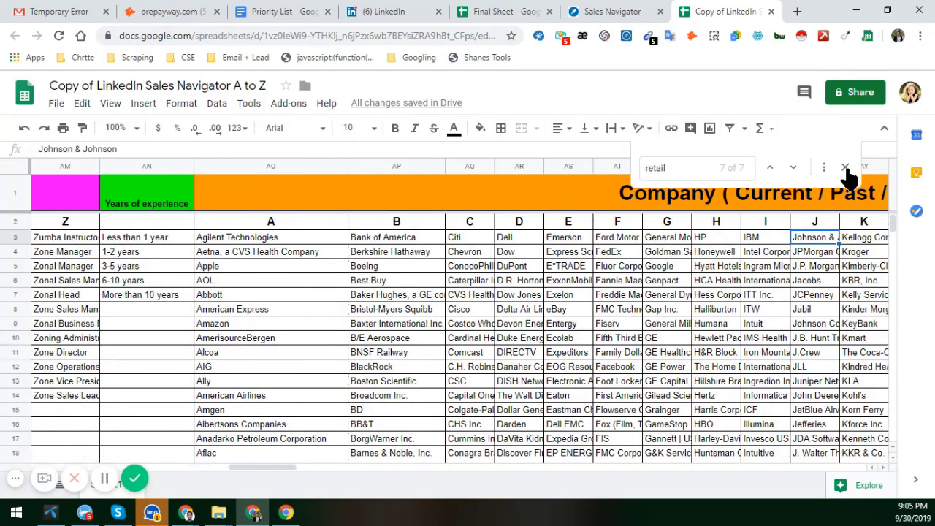
{"action": "left_click", "coordinate": [844, 170]}
Step: Move across the title columns in row 115, then return to the sheet's top-left corner
{"action": "left_click", "coordinate": [534, 264]}
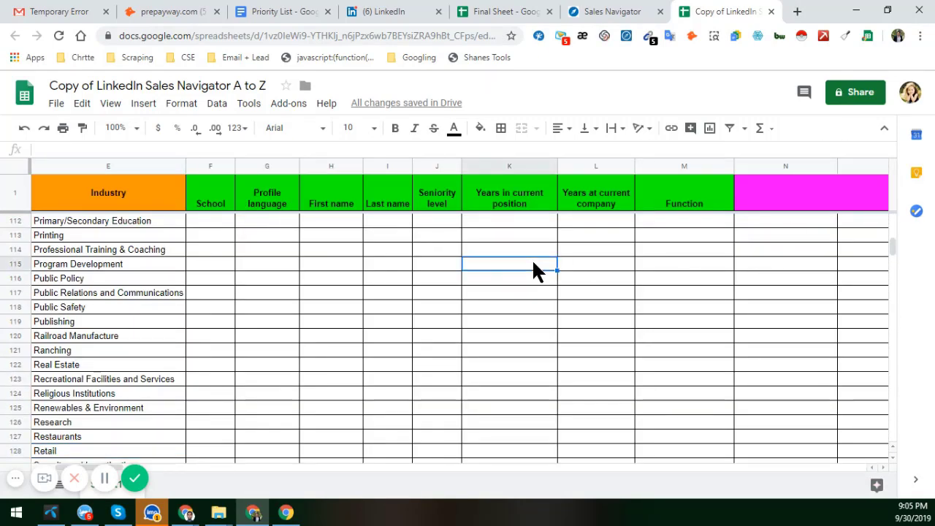
{"action": "key", "text": "Right"}
{"action": "key", "text": "Right"}
{"action": "key", "text": "Right"}
{"action": "key", "text": "Right"}
{"action": "key", "text": "Right"}
{"action": "key", "text": "Right"}
{"action": "key", "text": "Right"}
{"action": "key", "text": "Right"}
{"action": "key", "text": "Right"}
{"action": "key", "text": "Right"}
{"action": "key", "text": "Right"}
{"action": "key", "text": "Right"}
{"action": "key", "text": "Right"}
{"action": "key", "text": "Right"}
{"action": "key", "text": "Right"}
{"action": "key", "text": "Right"}
{"action": "key", "text": "Right"}
{"action": "key", "text": "Right"}
{"action": "key", "text": "Right"}
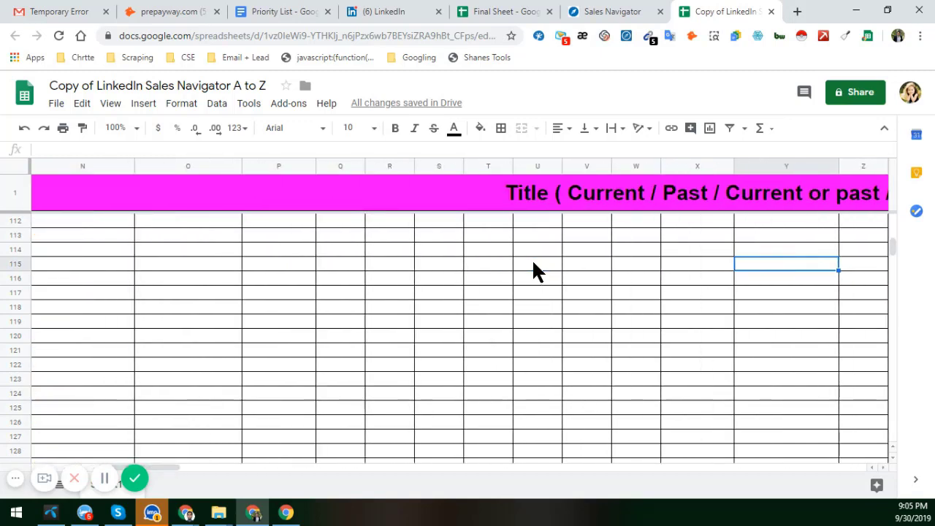
{"action": "key", "text": "Right"}
{"action": "key", "text": "Right"}
{"action": "key", "text": "Right"}
{"action": "key", "text": "Right"}
{"action": "key", "text": "Right"}
{"action": "key", "text": "Right"}
{"action": "key", "text": "Right"}
{"action": "key", "text": "Right"}
{"action": "scroll", "coordinate": [403, 278], "scroll_direction": "up", "scroll_amount": 4}
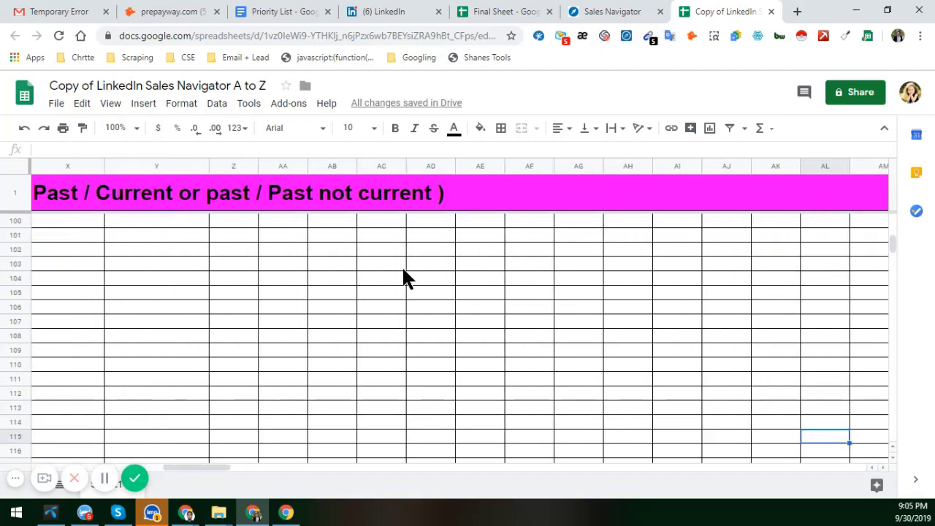
{"action": "left_click", "coordinate": [403, 268]}
{"action": "key", "text": "ctrl+Home"}
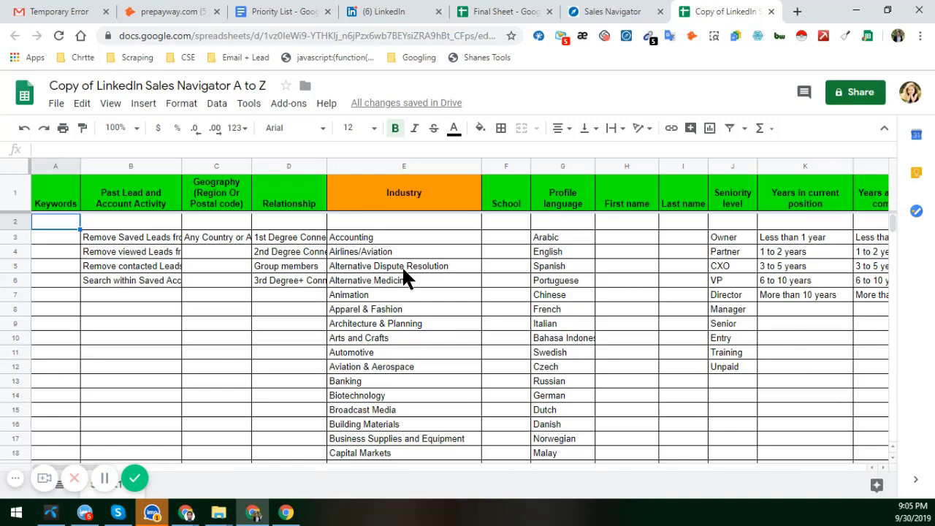
Step: Browse the Accounting, English profile language, experience, Associate and Aide title entries
{"action": "left_click", "coordinate": [394, 238]}
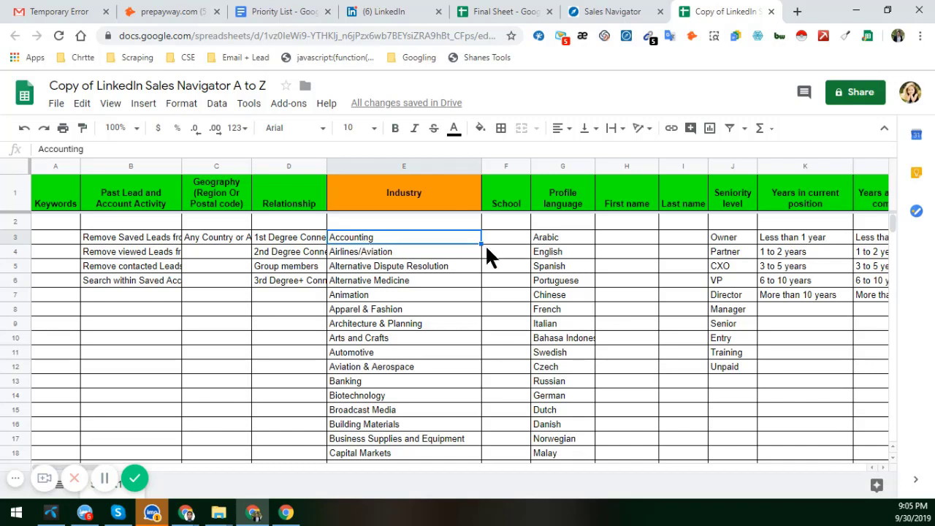
{"action": "left_click", "coordinate": [564, 252]}
{"action": "key", "text": "Right"}
{"action": "key", "text": "Right"}
{"action": "key", "text": "Right"}
{"action": "key", "text": "Right"}
{"action": "key", "text": "Right"}
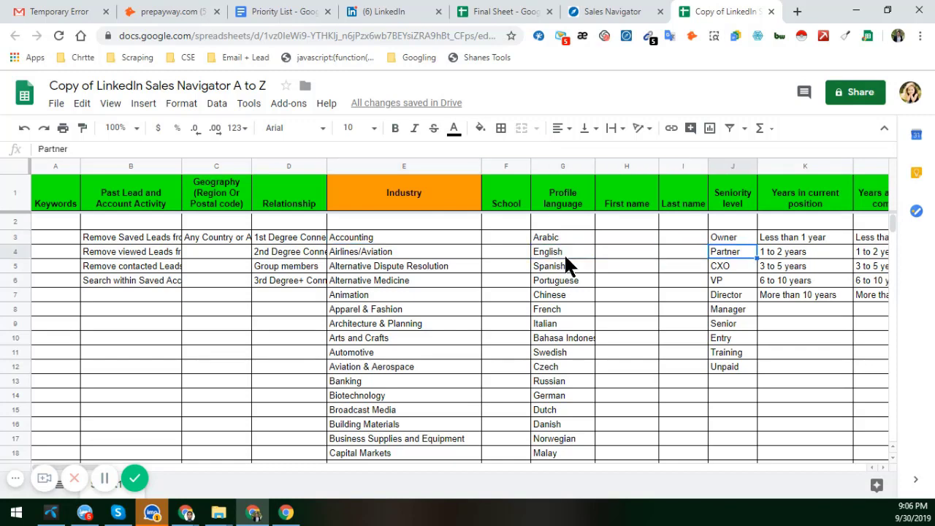
{"action": "key", "text": "Right"}
{"action": "key", "text": "Right"}
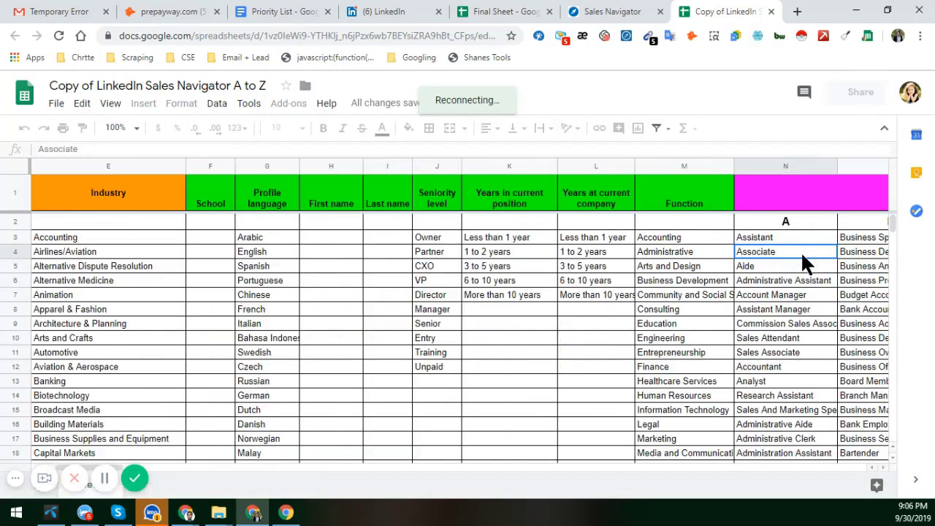
{"action": "left_click", "coordinate": [805, 265]}
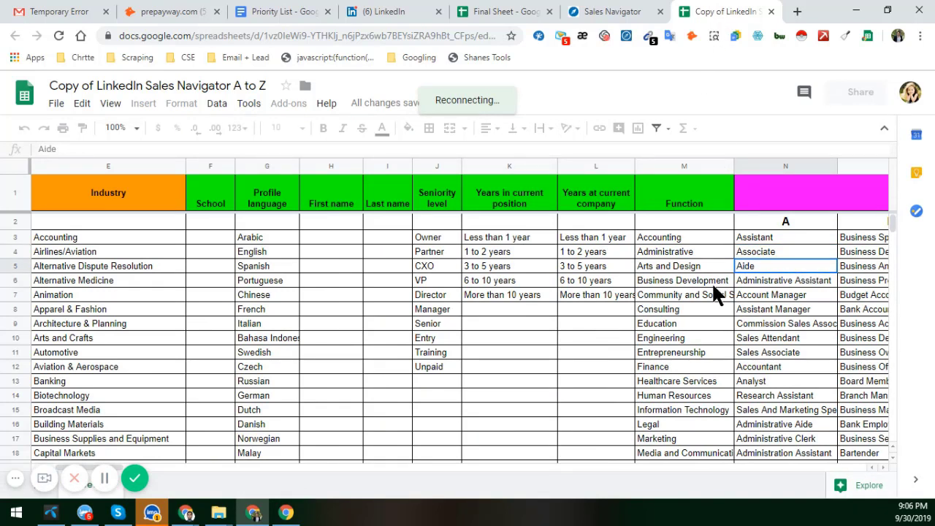
Step: Scroll down through the Sales Navigator lead search filters to inspect the Title filter
{"action": "left_click", "coordinate": [613, 10]}
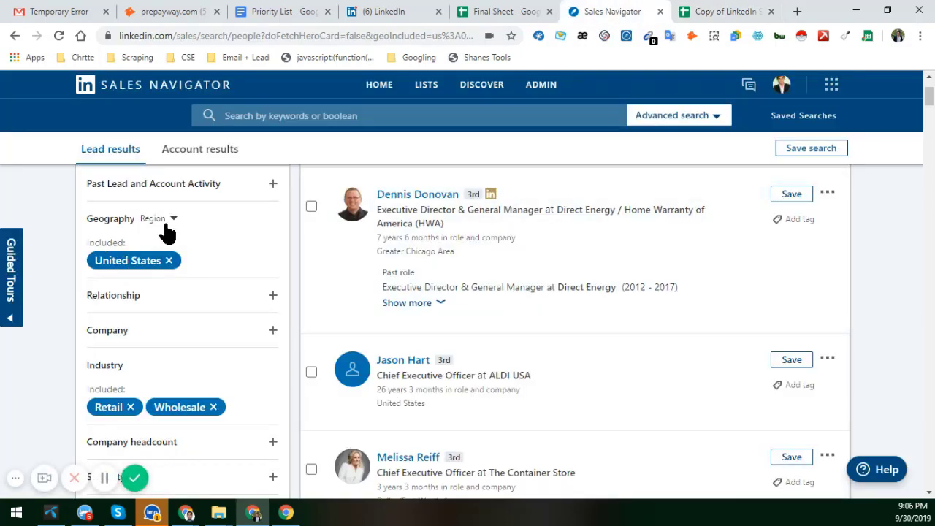
{"action": "scroll", "coordinate": [156, 279], "scroll_direction": "down", "scroll_amount": 2}
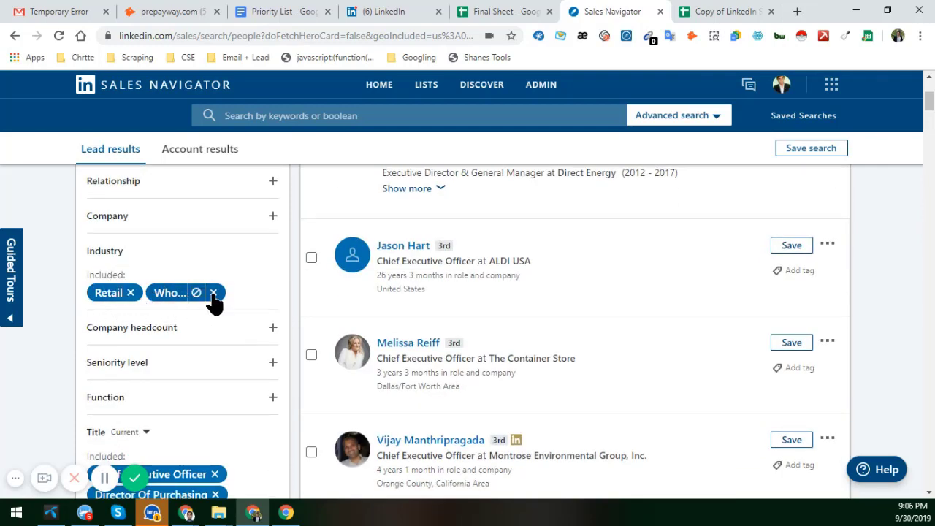
{"action": "scroll", "coordinate": [209, 302], "scroll_direction": "down", "scroll_amount": 2}
{"action": "scroll", "coordinate": [113, 344], "scroll_direction": "down", "scroll_amount": 2}
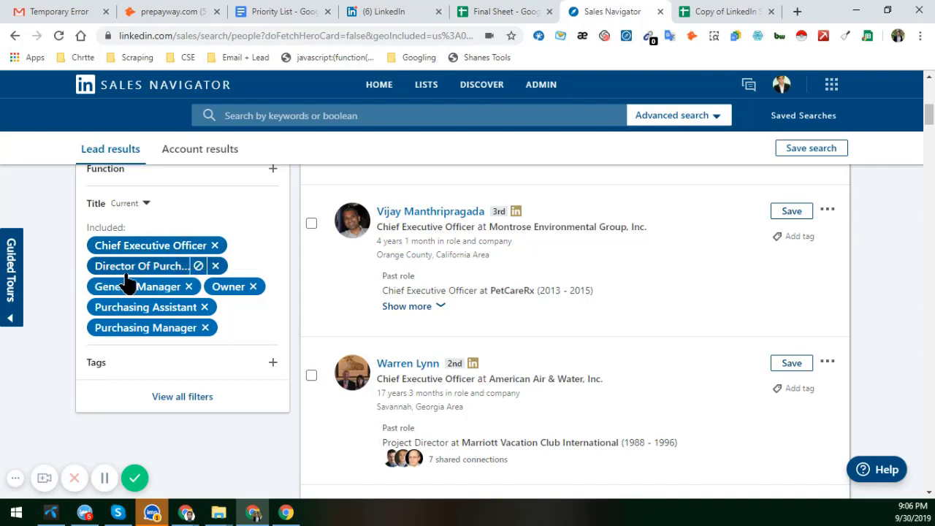
Step: Compare with the target job titles in Final Sheet cell C4, then scroll back to the top of the 405,447 results
{"action": "left_click", "coordinate": [477, 13]}
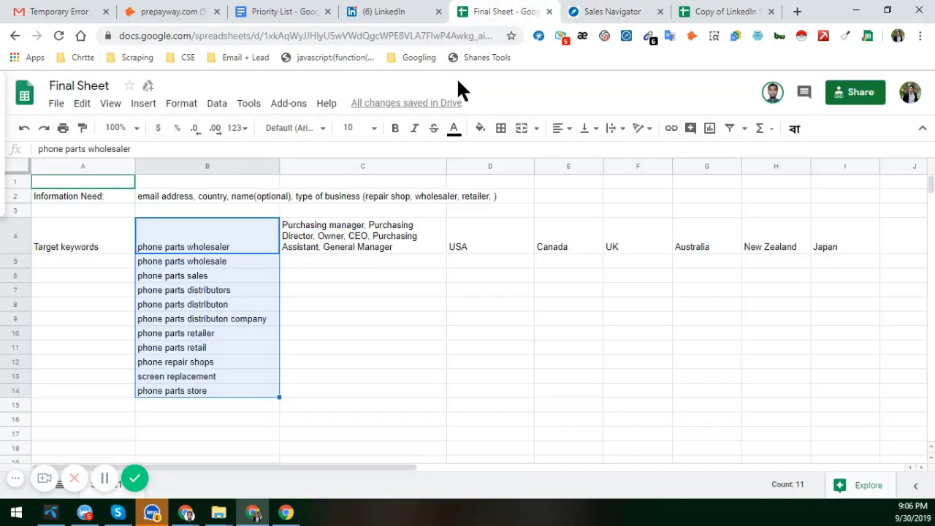
{"action": "left_click", "coordinate": [378, 241]}
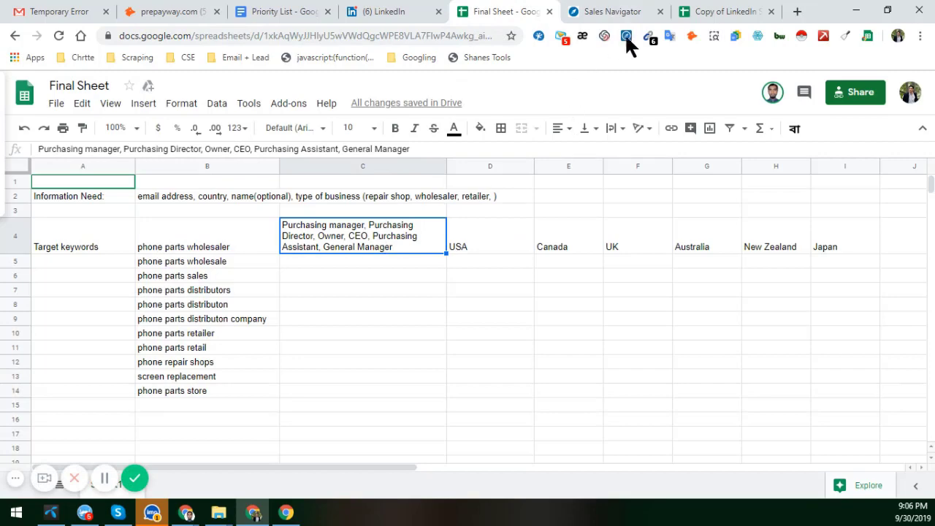
{"action": "left_click", "coordinate": [637, 13]}
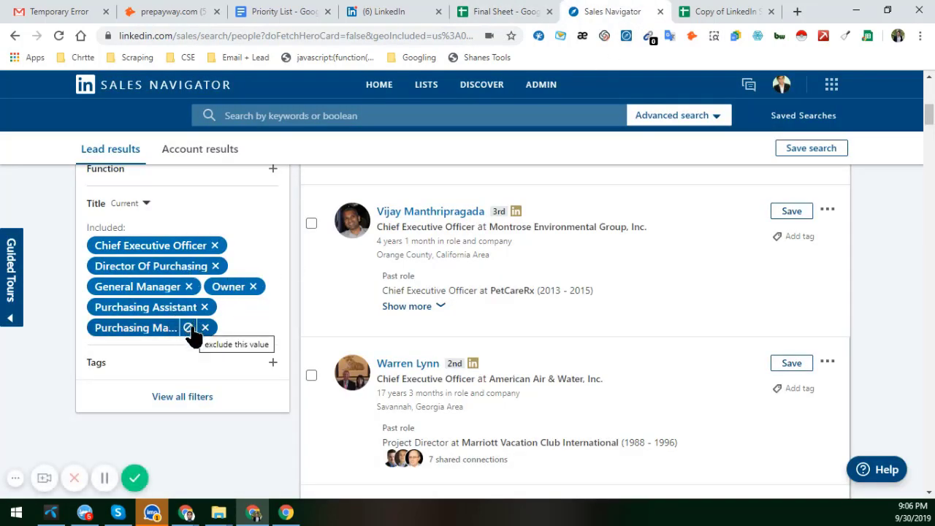
{"action": "scroll", "coordinate": [191, 333], "scroll_direction": "up", "scroll_amount": 2}
{"action": "scroll", "coordinate": [154, 403], "scroll_direction": "up", "scroll_amount": 2}
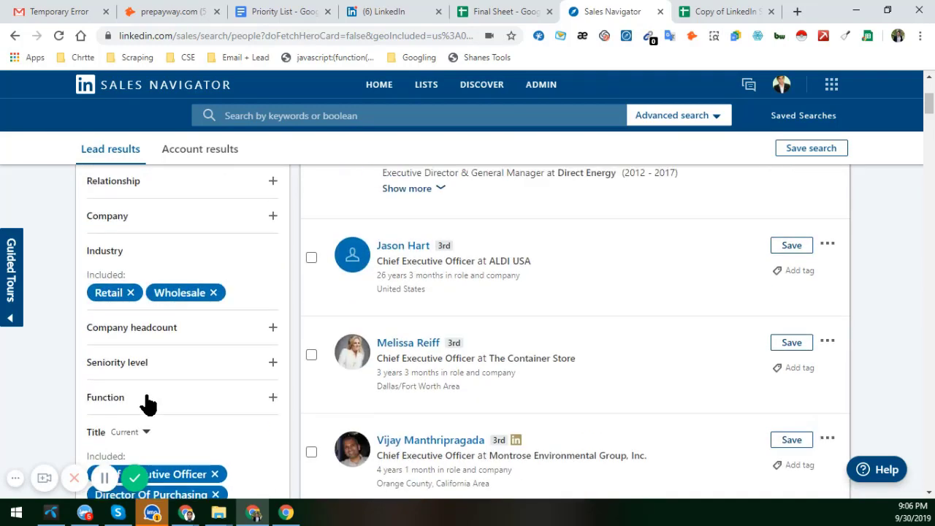
{"action": "scroll", "coordinate": [148, 404], "scroll_direction": "up", "scroll_amount": 3}
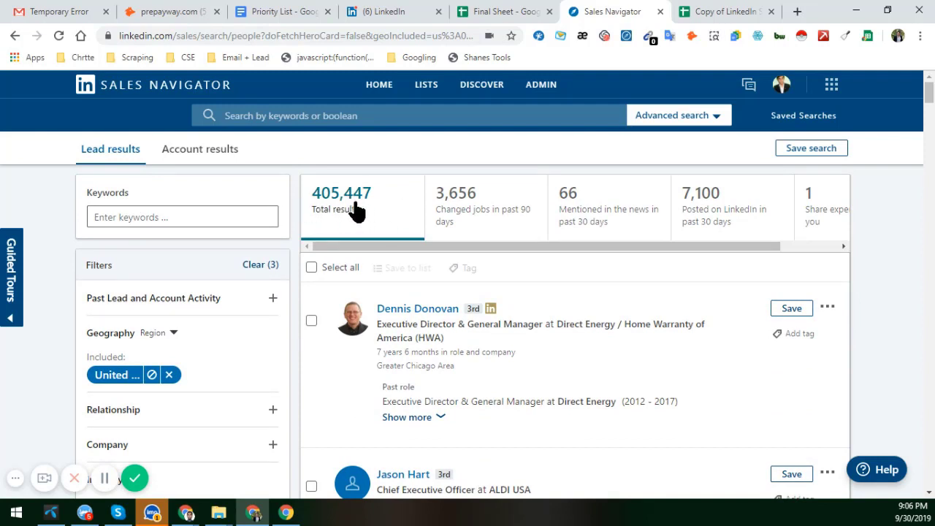
Step: Copy 'phone parts wholesaler' from Final Sheet B4 and search it as the Sales Navigator keyword, leaving 7 leads
{"action": "left_click", "coordinate": [511, 12]}
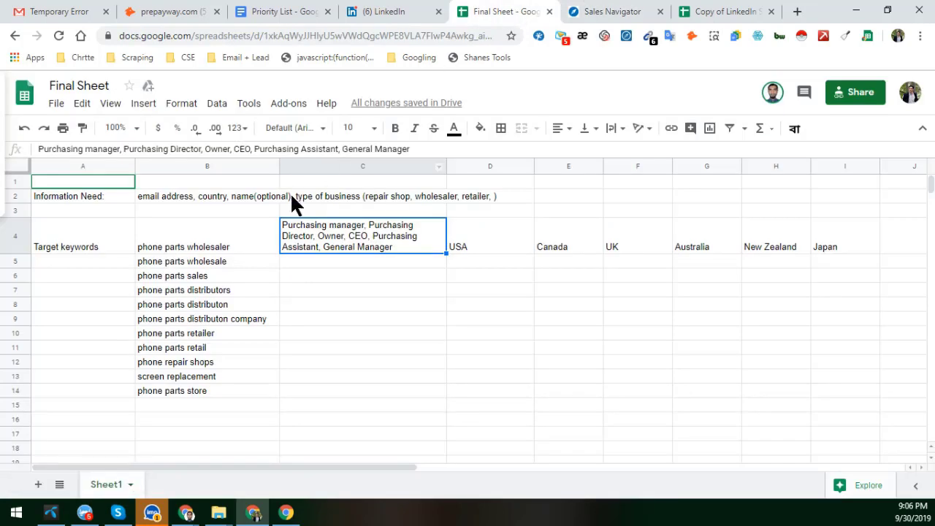
{"action": "left_click", "coordinate": [234, 234]}
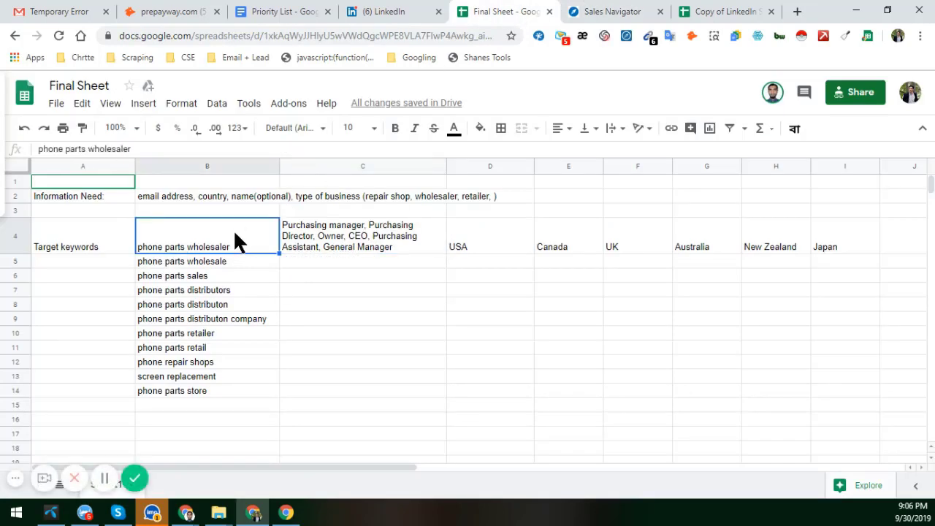
{"action": "key", "text": "ctrl+c"}
{"action": "left_click", "coordinate": [604, 13]}
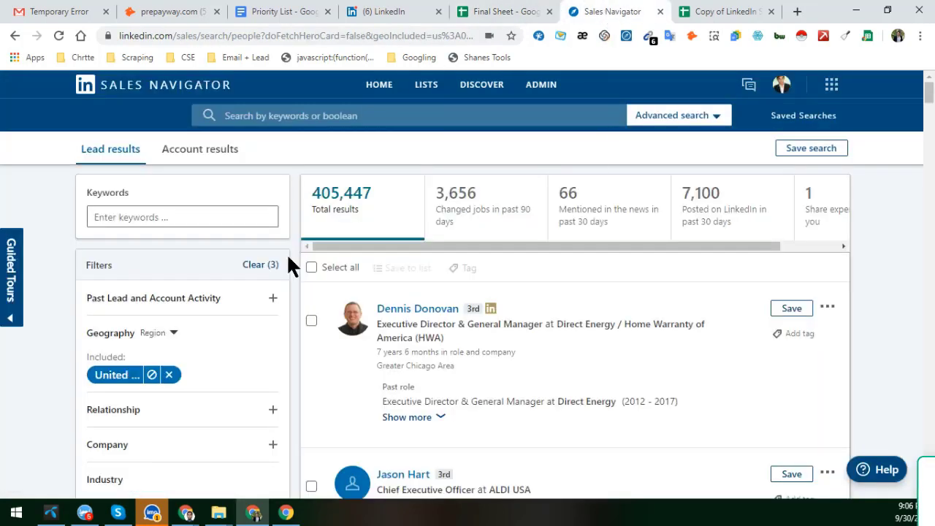
{"action": "left_click", "coordinate": [167, 216]}
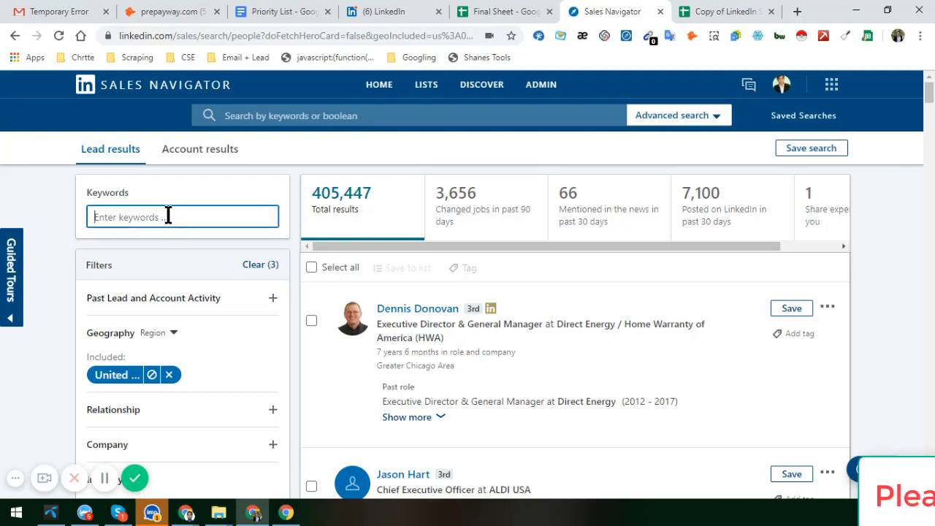
{"action": "key", "text": "ctrl+v"}
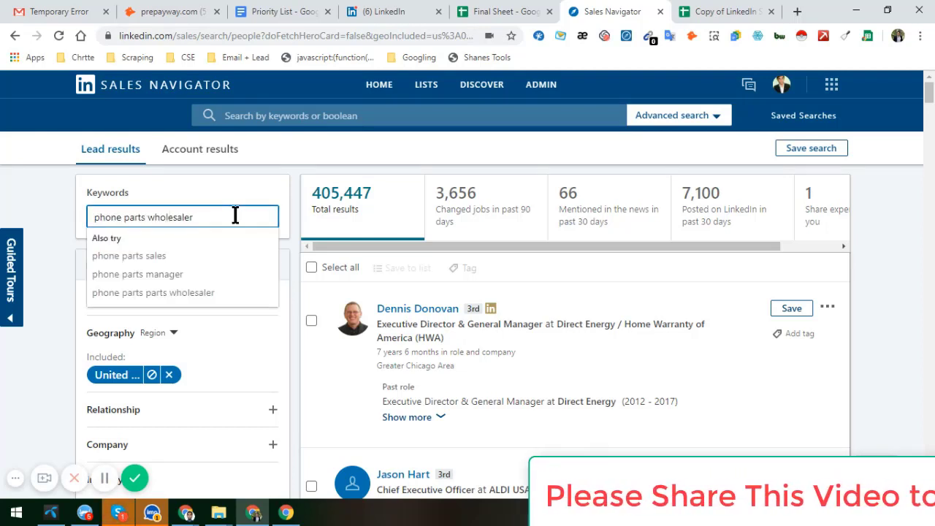
{"action": "key", "text": "Return"}
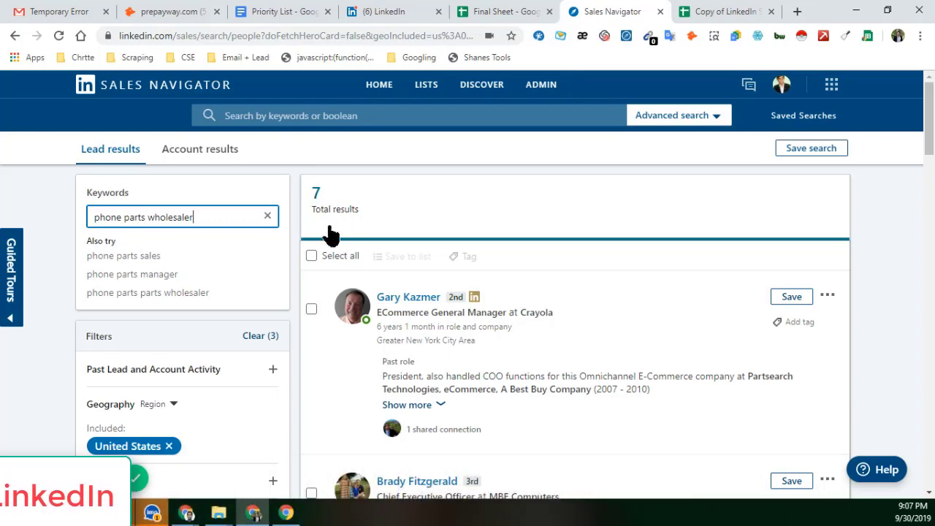
{"action": "scroll", "coordinate": [267, 302], "scroll_direction": "down", "scroll_amount": 3}
Step: Remove the Retail and Wholesale industry chips, raising the phone parts wholesaler results to 42
{"action": "scroll", "coordinate": [244, 314], "scroll_direction": "down", "scroll_amount": 2}
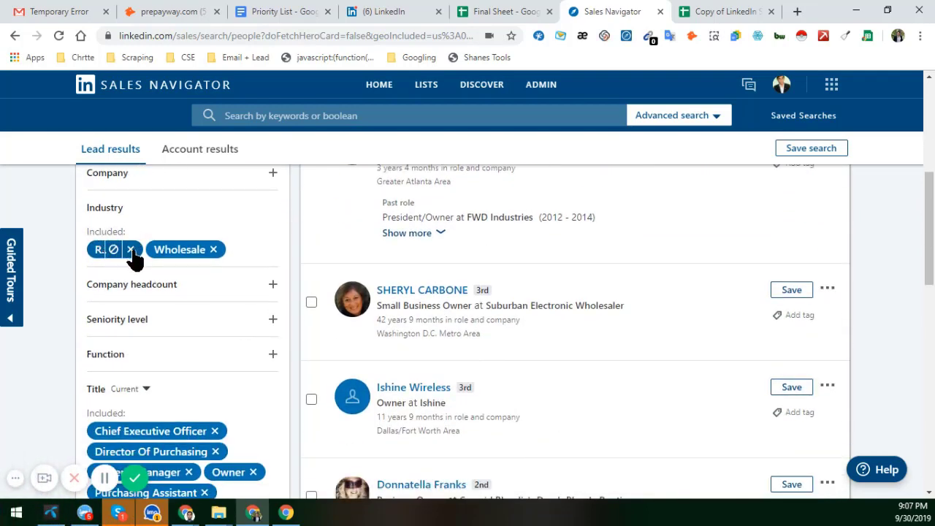
{"action": "left_click", "coordinate": [130, 250]}
{"action": "scroll", "coordinate": [211, 325], "scroll_direction": "down", "scroll_amount": 5}
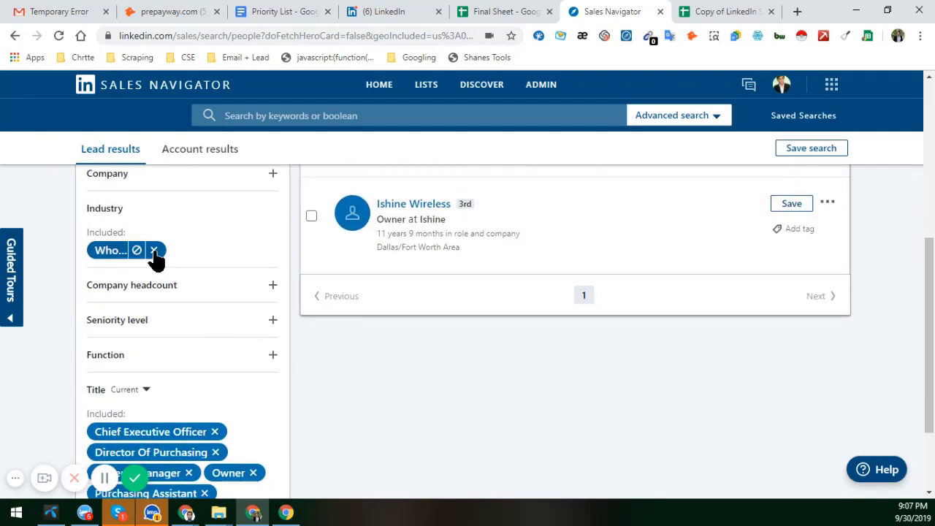
{"action": "left_click", "coordinate": [155, 250]}
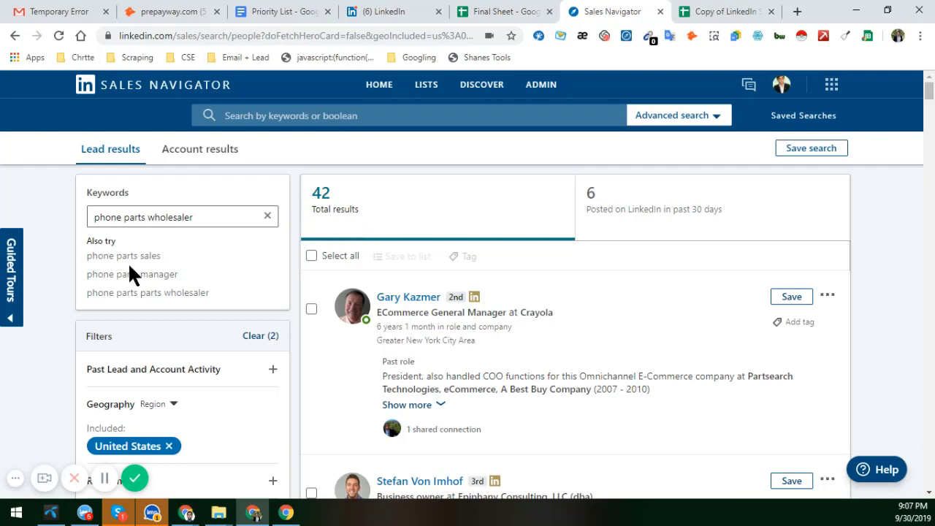
Step: Switch the keyword to the suggested 'phone parts sales', returning 5,677 United States leads
{"action": "left_click", "coordinate": [197, 220]}
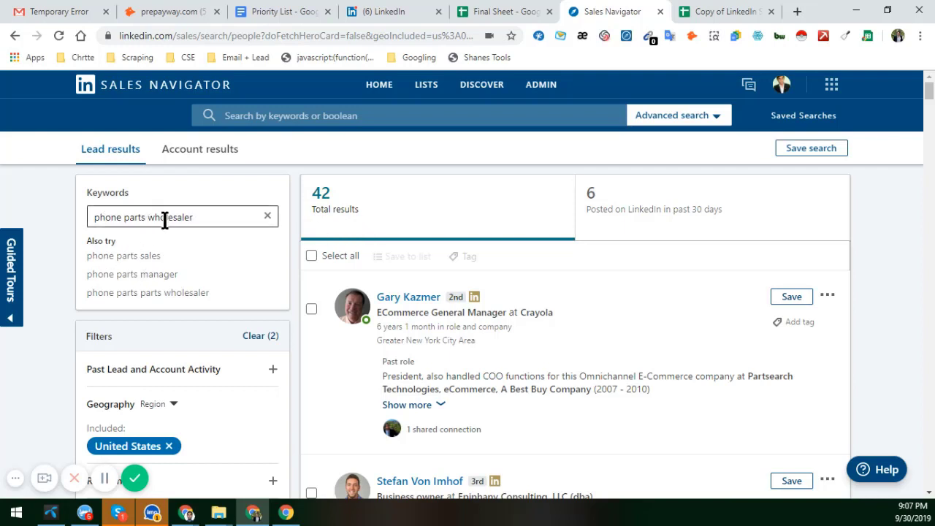
{"action": "left_click", "coordinate": [216, 218]}
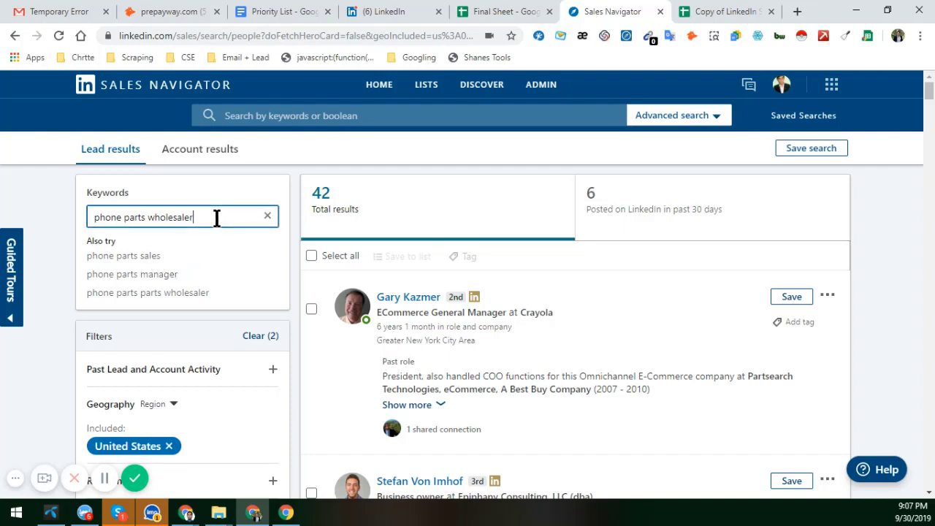
{"action": "left_click", "coordinate": [130, 257]}
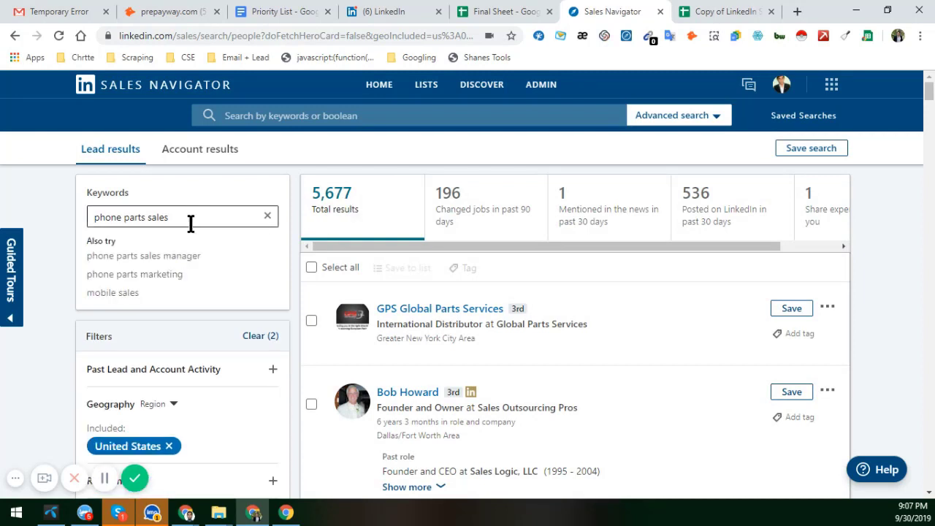
{"action": "scroll", "coordinate": [190, 224], "scroll_direction": "down", "scroll_amount": 3}
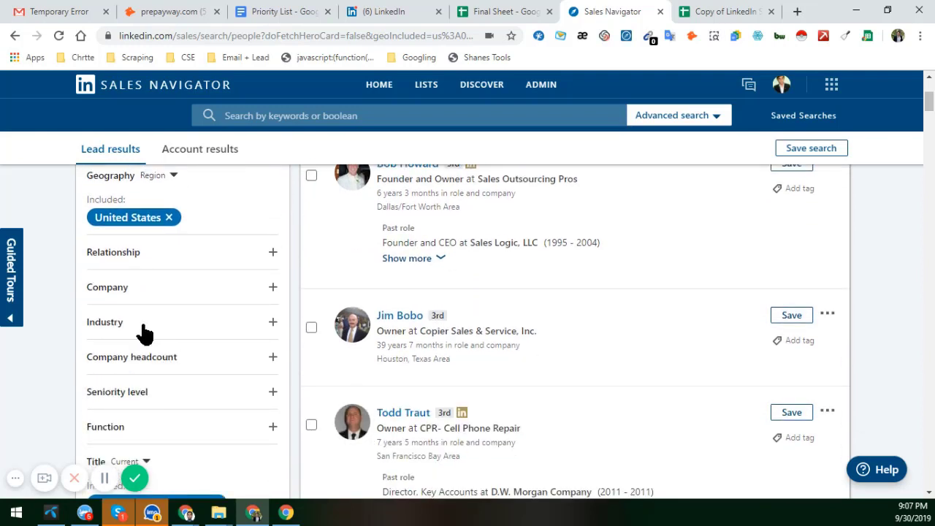
Step: Add Retail and Wholesale as included industries via 'ret' and 'whole' lookups, leaving 321 results
{"action": "left_click", "coordinate": [143, 327]}
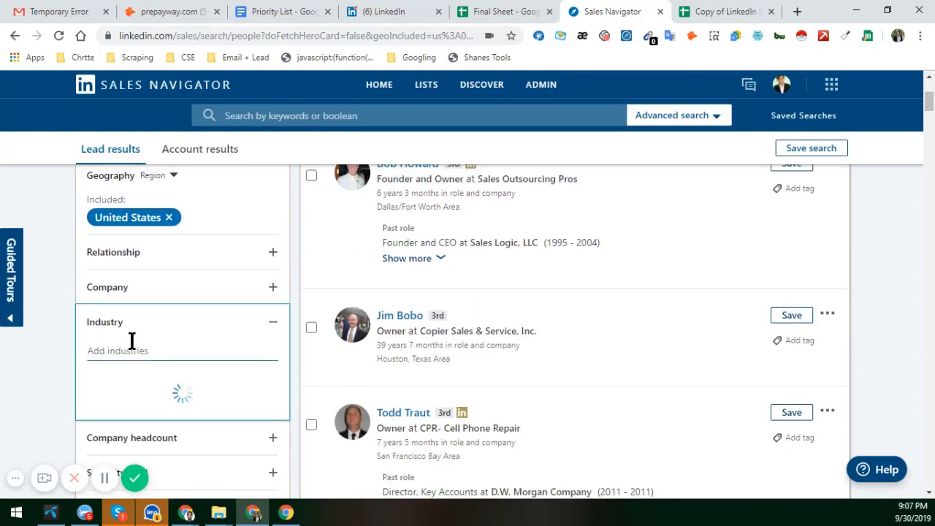
{"action": "type", "text": "re"}
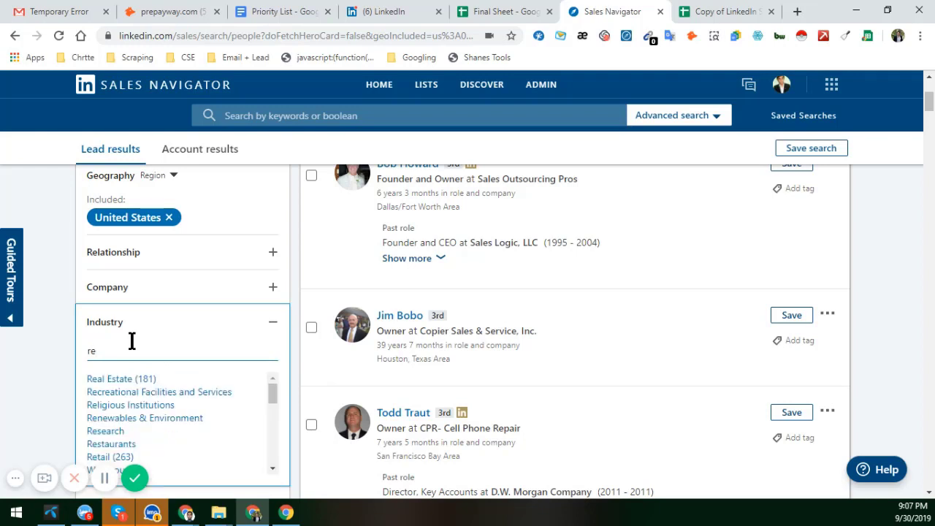
{"action": "type", "text": "t"}
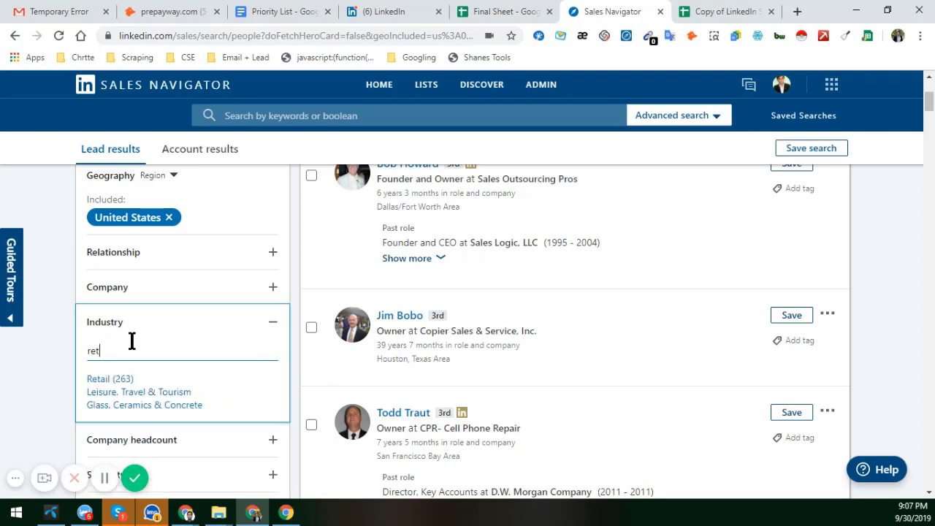
{"action": "left_click", "coordinate": [114, 381]}
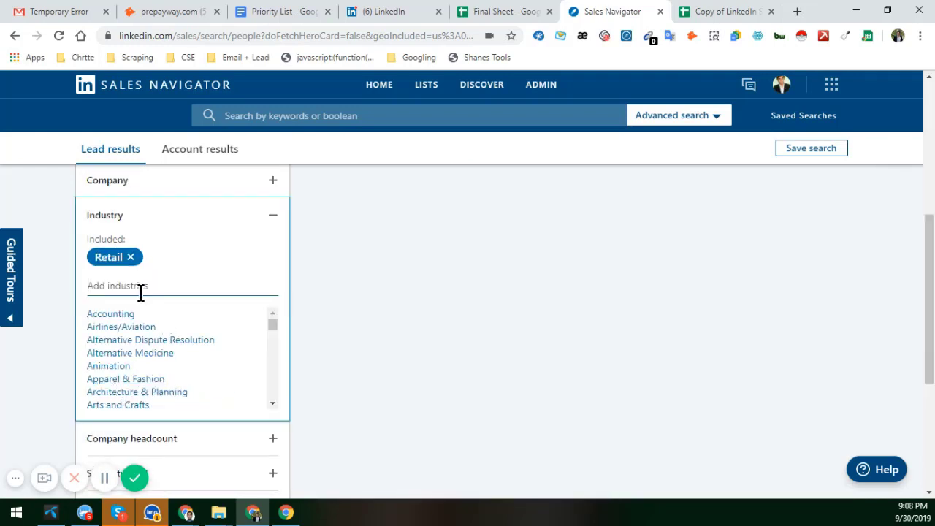
{"action": "type", "text": "whole"}
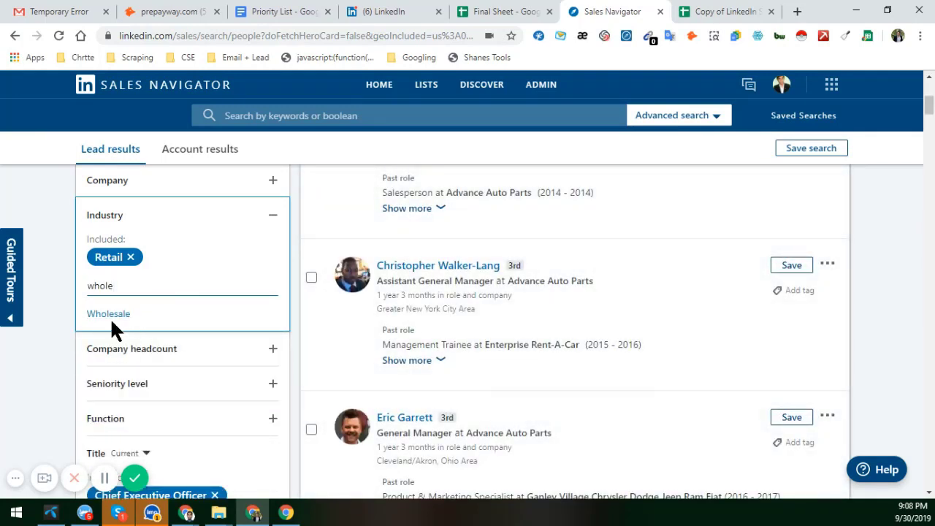
{"action": "left_click", "coordinate": [114, 315]}
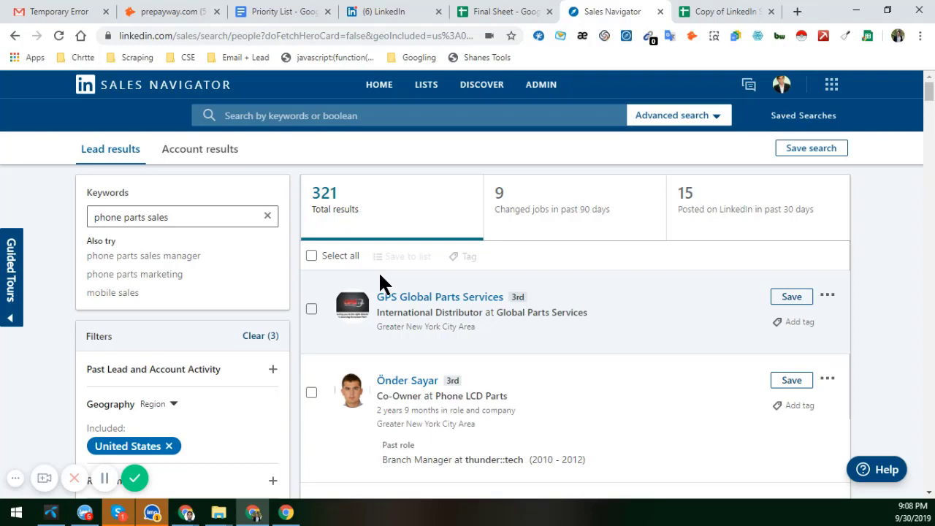
{"action": "left_click", "coordinate": [752, 11]}
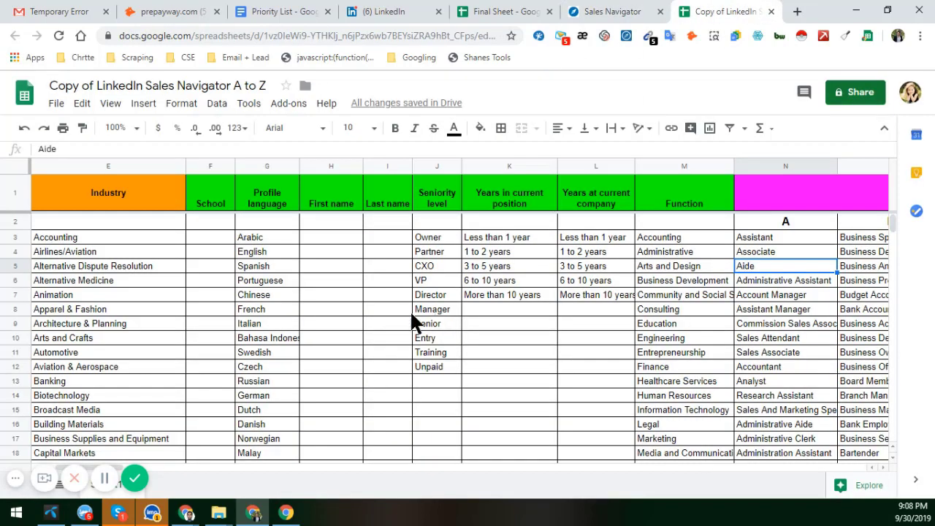
{"action": "left_click", "coordinate": [153, 236]}
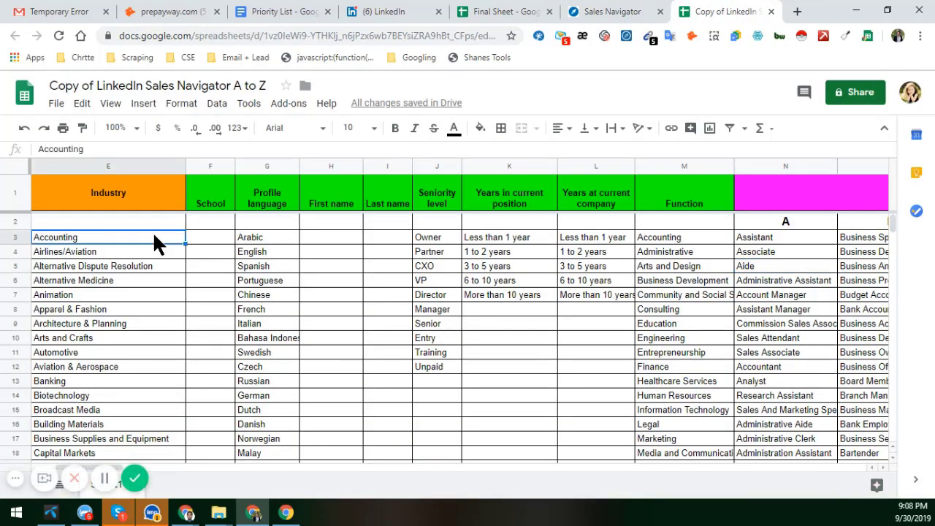
{"action": "key", "text": "Left"}
{"action": "key", "text": "Left"}
{"action": "key", "text": "Left"}
{"action": "left_click", "coordinate": [382, 236]}
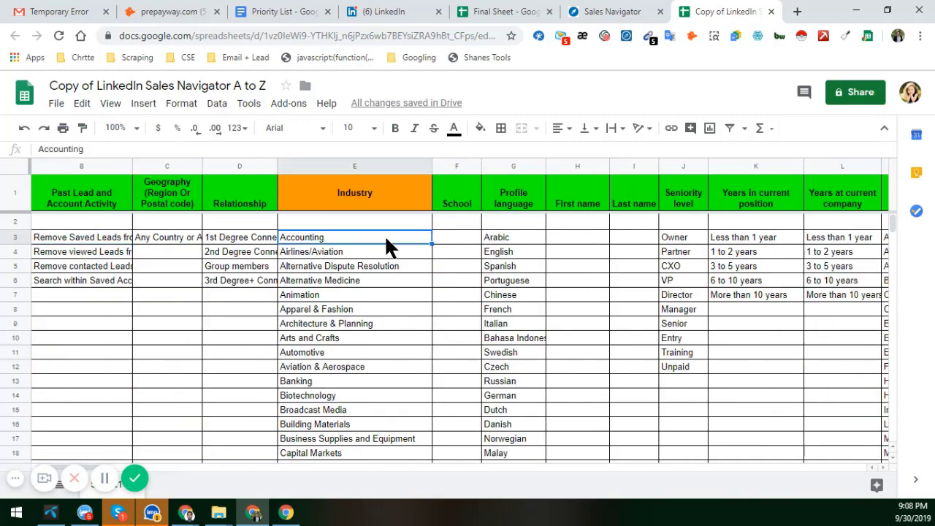
{"action": "scroll", "coordinate": [413, 321], "scroll_direction": "down", "scroll_amount": 3}
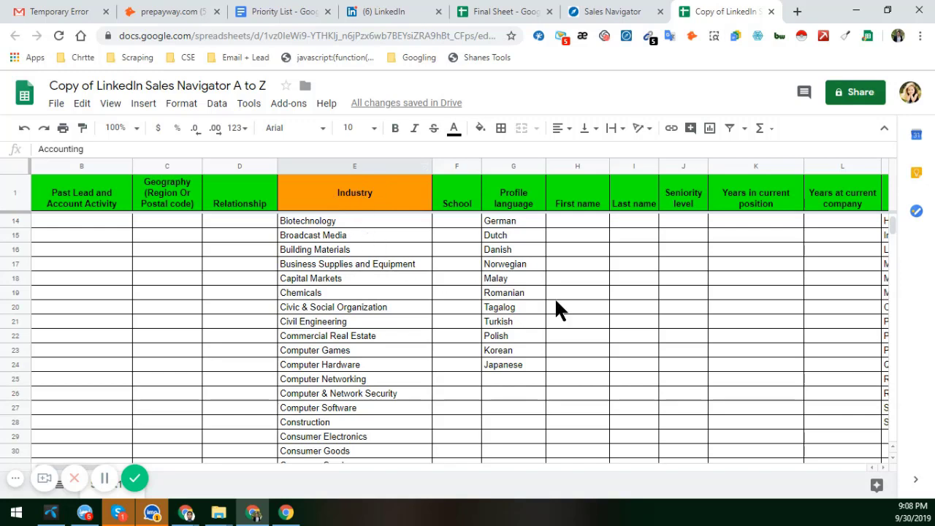
{"action": "scroll", "coordinate": [564, 291], "scroll_direction": "up", "scroll_amount": 4}
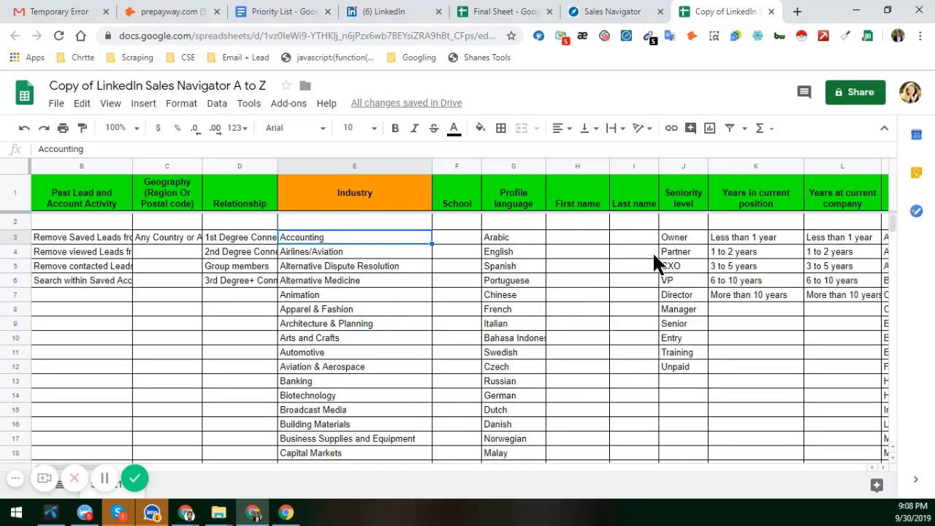
{"action": "left_click", "coordinate": [758, 241]}
{"action": "key", "text": "Right"}
{"action": "key", "text": "Right"}
{"action": "key", "text": "Right"}
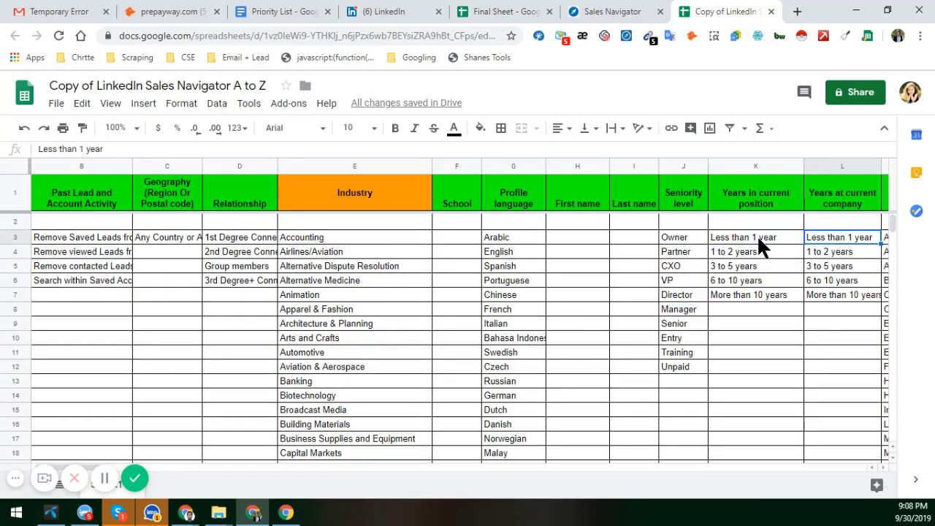
{"action": "key", "text": "Right"}
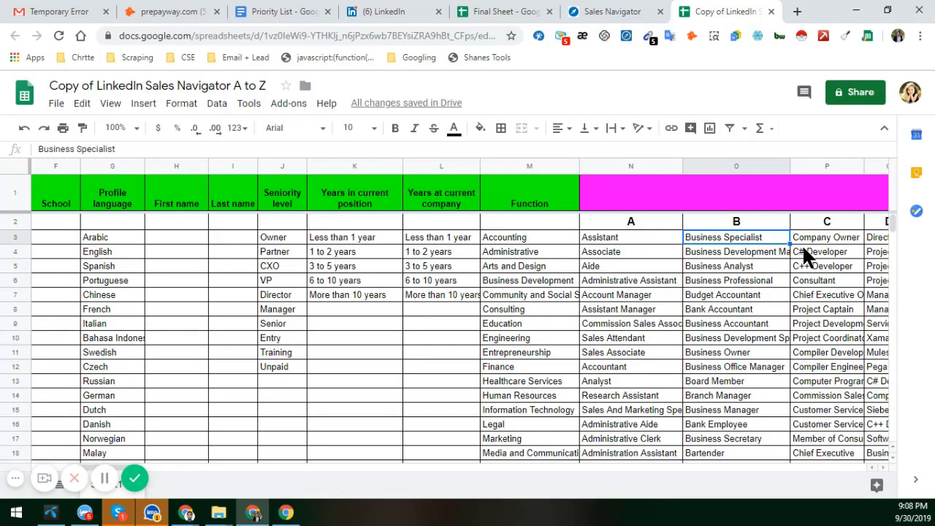
{"action": "key", "text": "Right"}
{"action": "key", "text": "Right"}
{"action": "key", "text": "Right"}
{"action": "key", "text": "Right"}
{"action": "key", "text": "Right"}
{"action": "key", "text": "Right"}
{"action": "key", "text": "Right"}
{"action": "key", "text": "Right"}
{"action": "key", "text": "Right"}
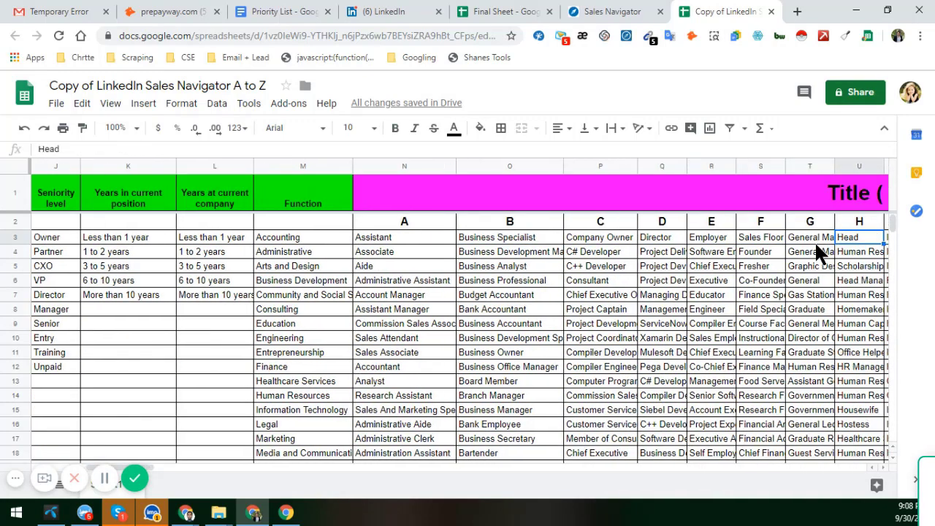
{"action": "key", "text": "Right"}
{"action": "key", "text": "Right"}
{"action": "key", "text": "Right"}
{"action": "key", "text": "Right"}
{"action": "key", "text": "Right"}
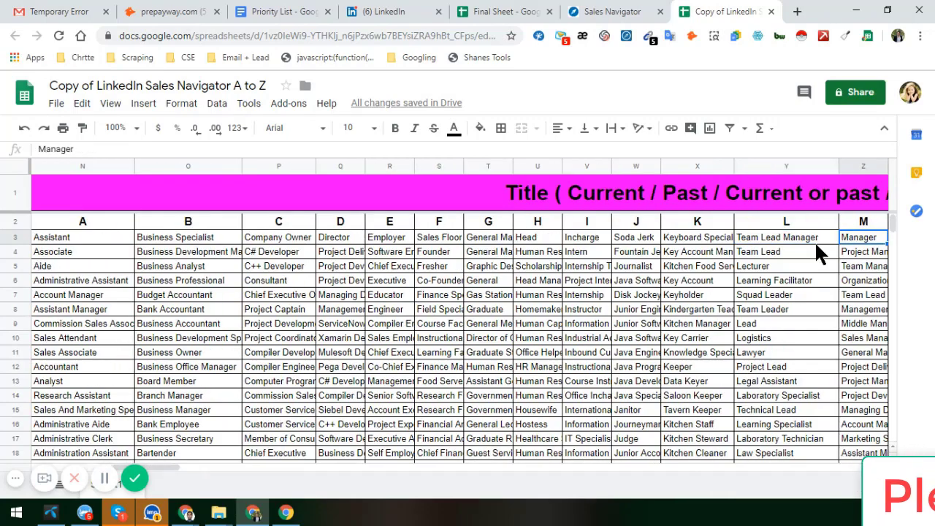
{"action": "key", "text": "Right"}
{"action": "key", "text": "Right"}
{"action": "key", "text": "Right"}
{"action": "key", "text": "Right"}
{"action": "key", "text": "Right"}
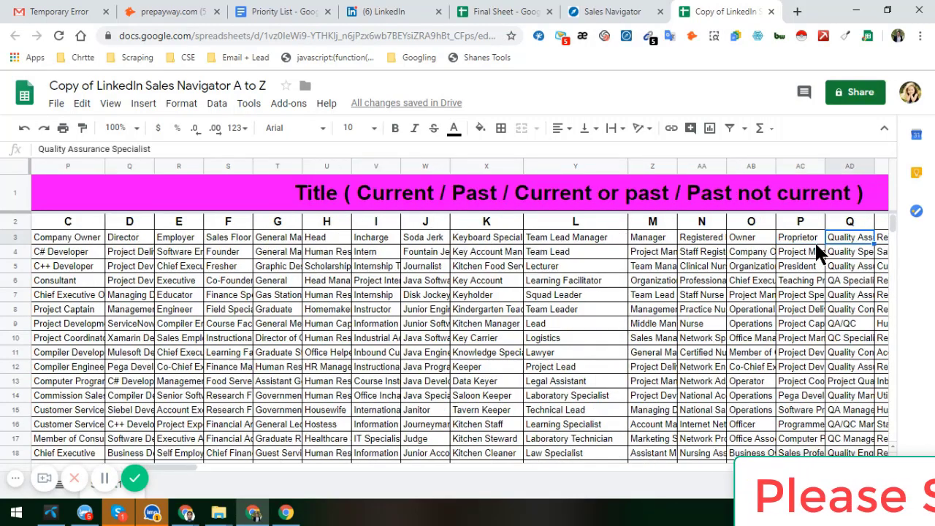
{"action": "key", "text": "Right"}
{"action": "key", "text": "Right"}
{"action": "key", "text": "Right"}
{"action": "key", "text": "Right"}
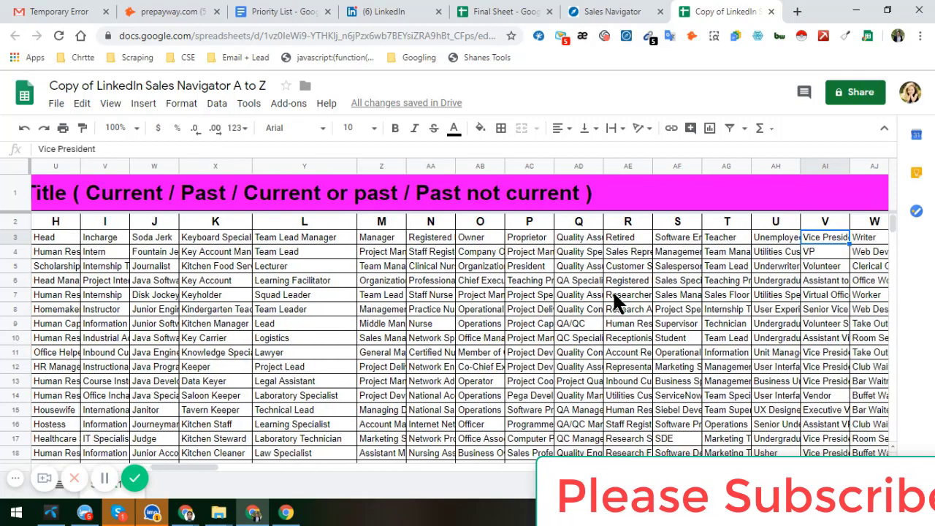
{"action": "key", "text": "Right"}
{"action": "key", "text": "Right"}
{"action": "key", "text": "Right"}
{"action": "key", "text": "Right"}
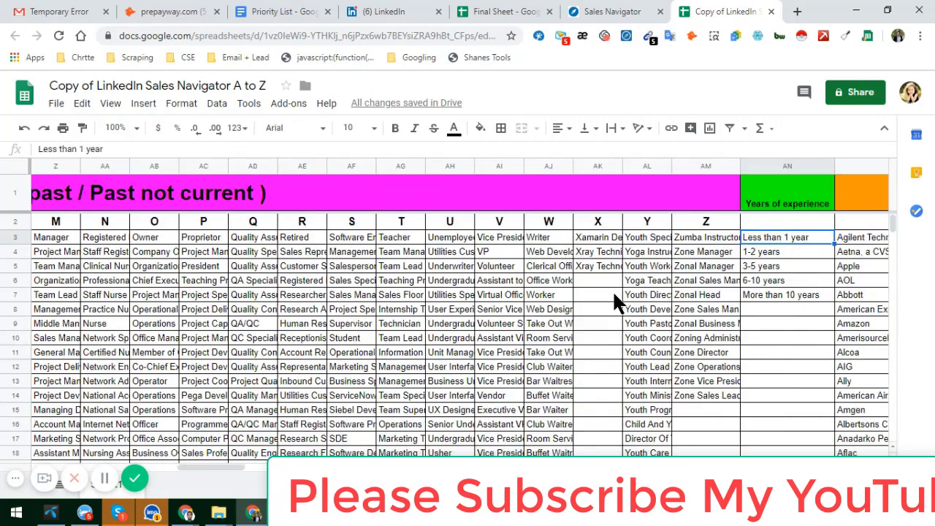
Step: Return to the Sales Navigator results and scroll through the United States geography and Retail, Wholesale industry filters
{"action": "left_click", "coordinate": [607, 5]}
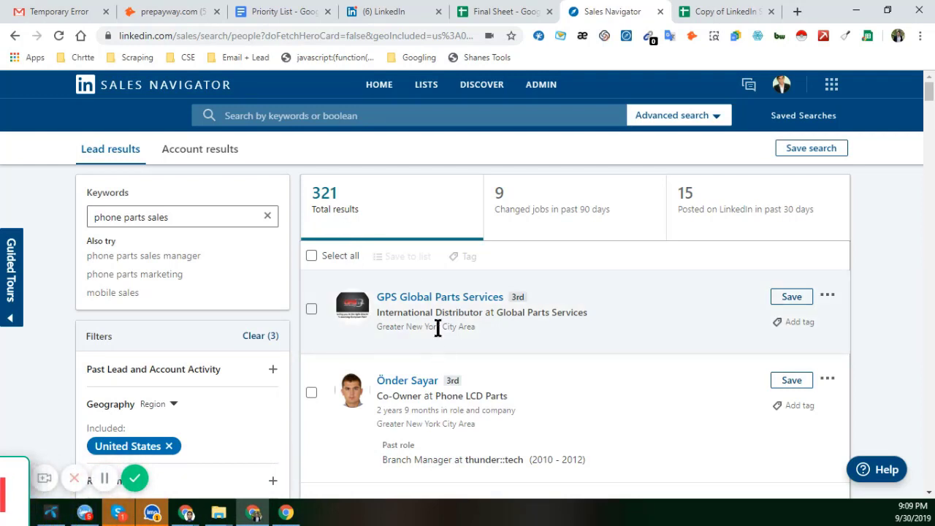
{"action": "scroll", "coordinate": [270, 292], "scroll_direction": "down", "scroll_amount": 2}
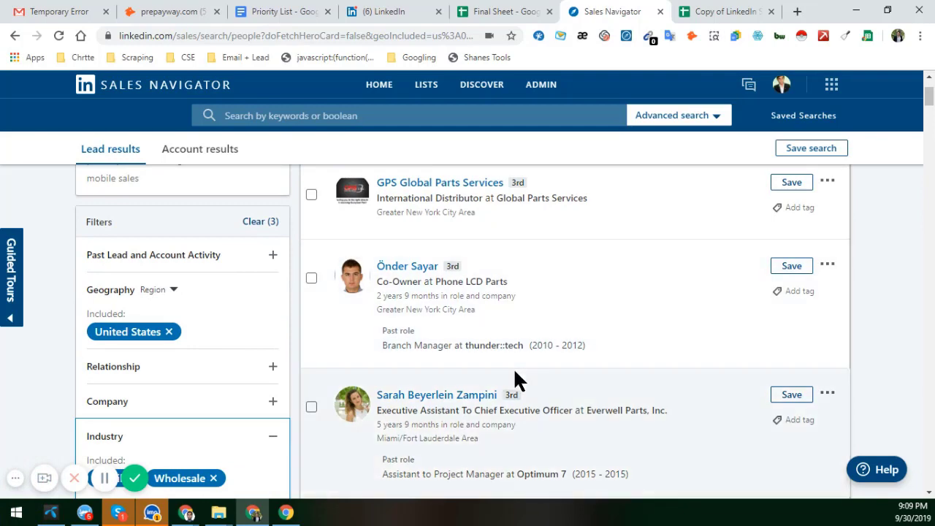
{"action": "scroll", "coordinate": [513, 367], "scroll_direction": "down", "scroll_amount": 2}
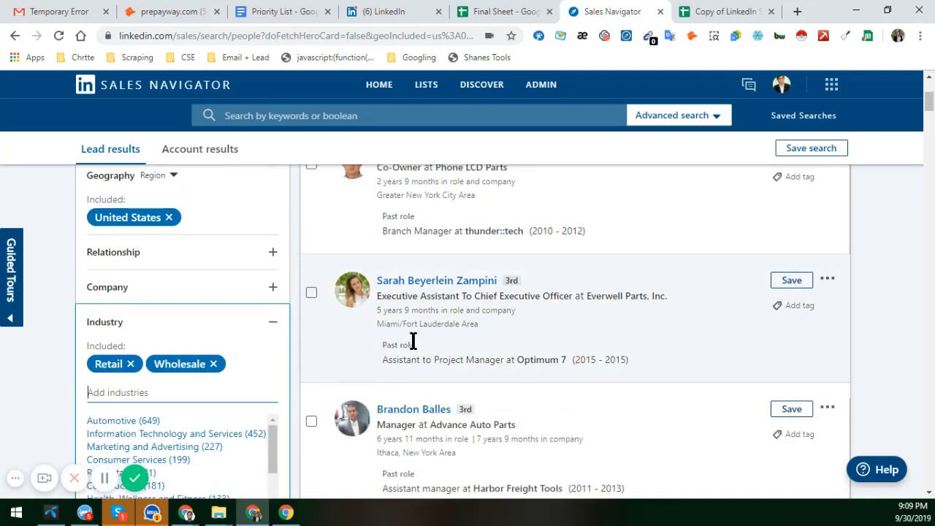
{"action": "scroll", "coordinate": [449, 349], "scroll_direction": "down", "scroll_amount": 2}
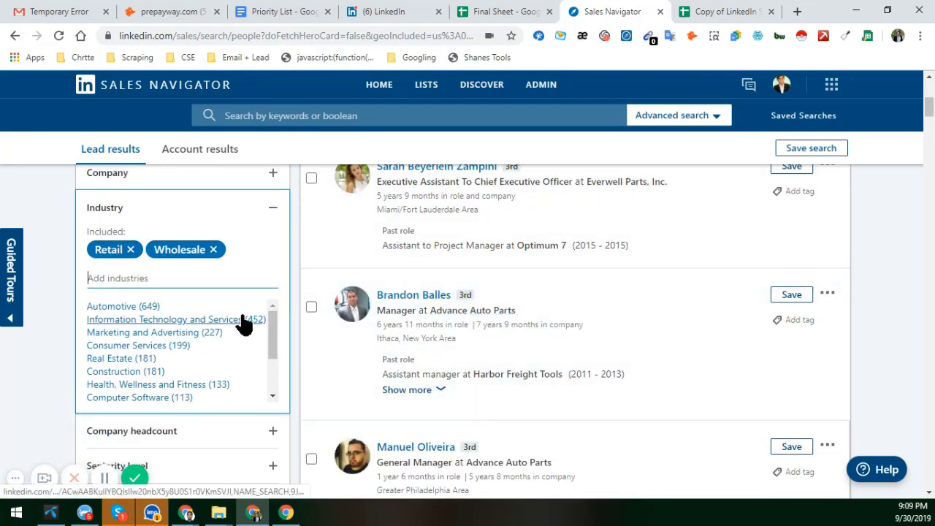
{"action": "scroll", "coordinate": [219, 325], "scroll_direction": "up", "scroll_amount": 2}
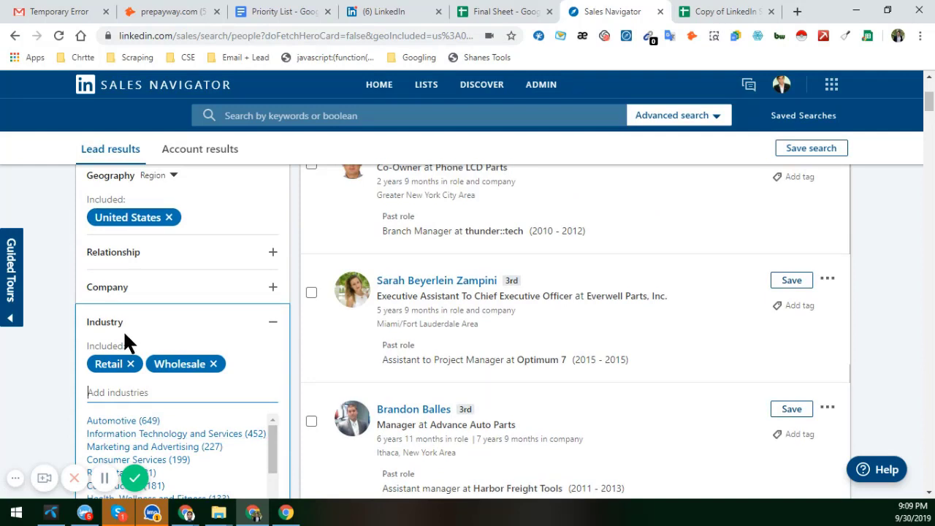
{"action": "mouse_move", "coordinate": [121, 365]}
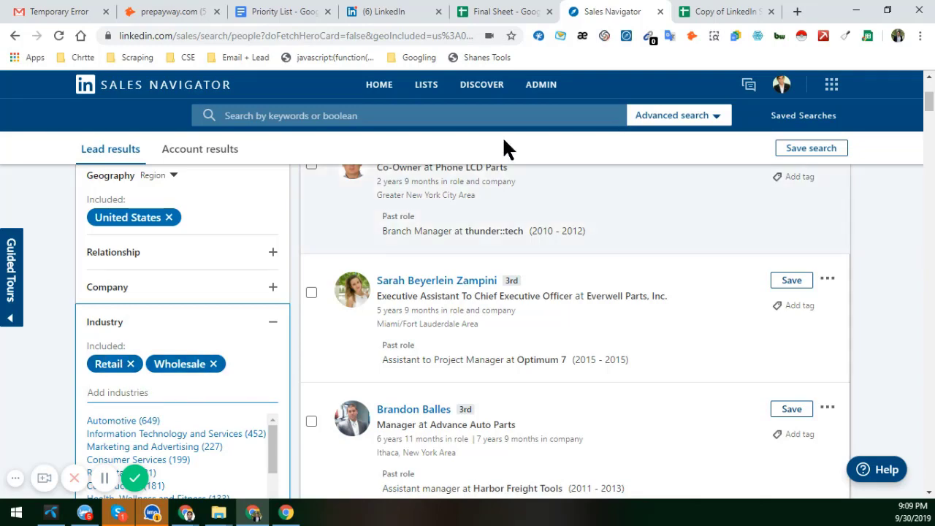
{"action": "left_click", "coordinate": [712, 9]}
{"action": "left_click", "coordinate": [248, 239]}
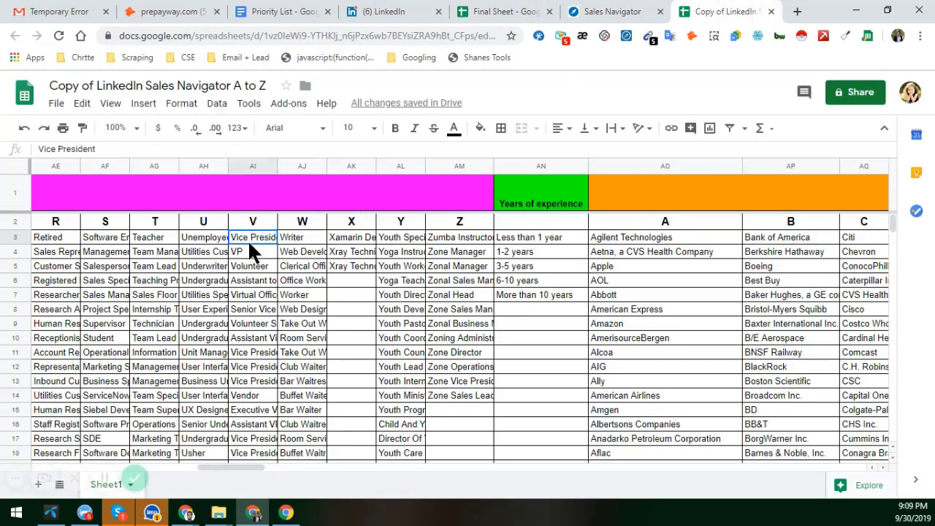
{"action": "key", "text": "ctrl+Home"}
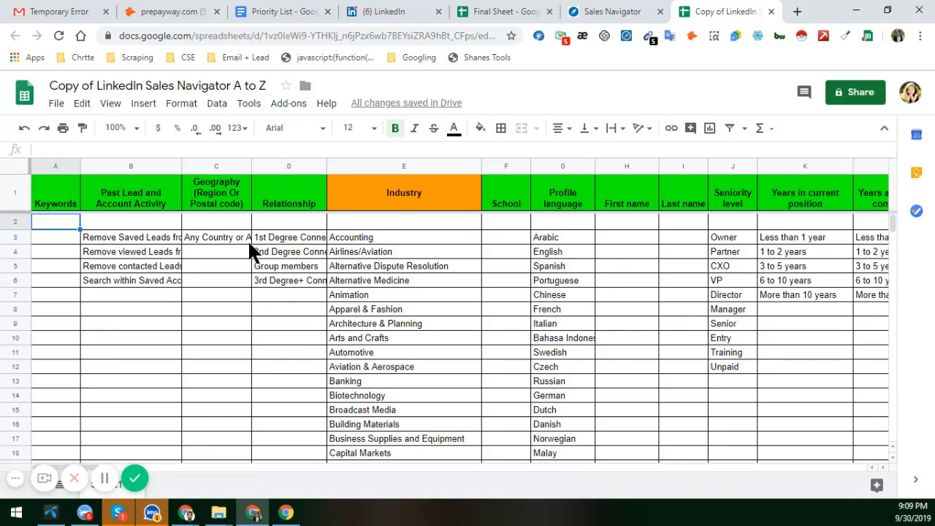
{"action": "left_click", "coordinate": [384, 239]}
{"action": "scroll", "coordinate": [377, 360], "scroll_direction": "down", "scroll_amount": 3}
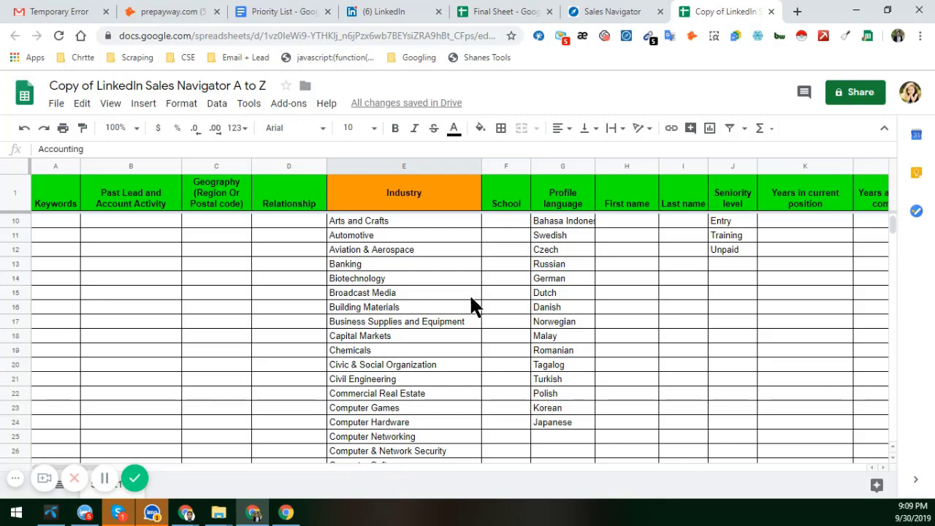
{"action": "left_click", "coordinate": [491, 15]}
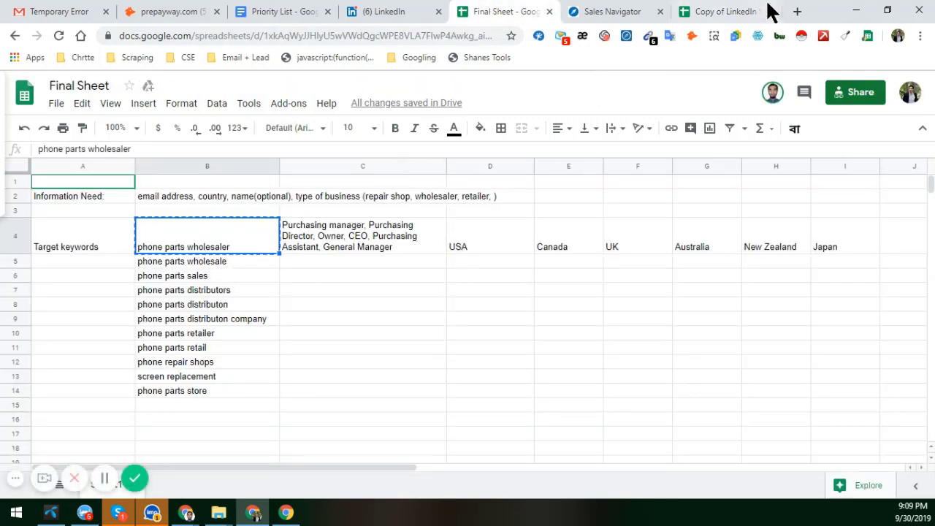
{"action": "left_click", "coordinate": [620, 11]}
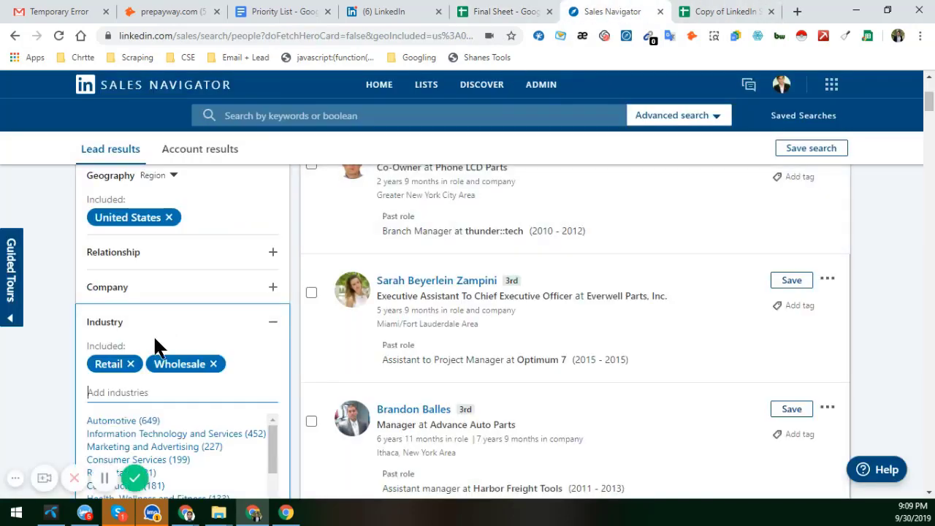
{"action": "left_click", "coordinate": [143, 393]}
{"action": "scroll", "coordinate": [194, 411], "scroll_direction": "down", "scroll_amount": 2}
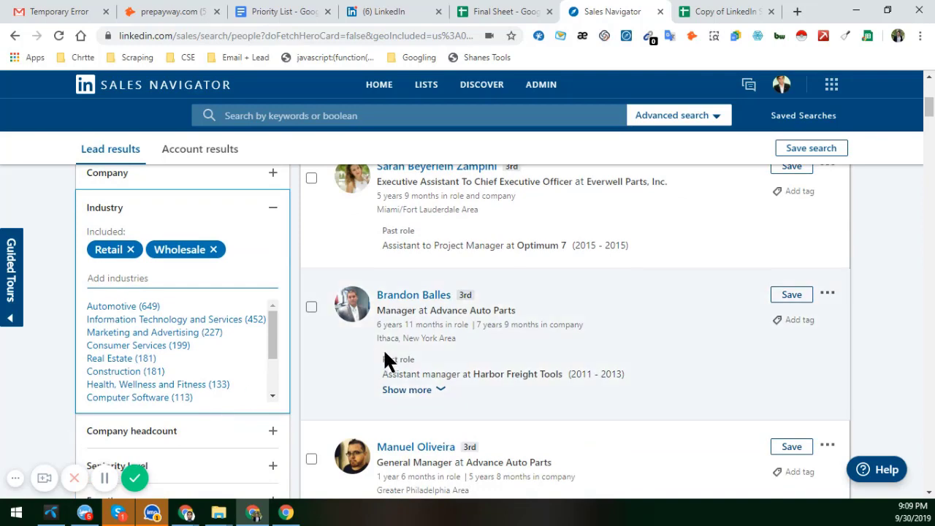
{"action": "scroll", "coordinate": [387, 361], "scroll_direction": "up", "scroll_amount": 5}
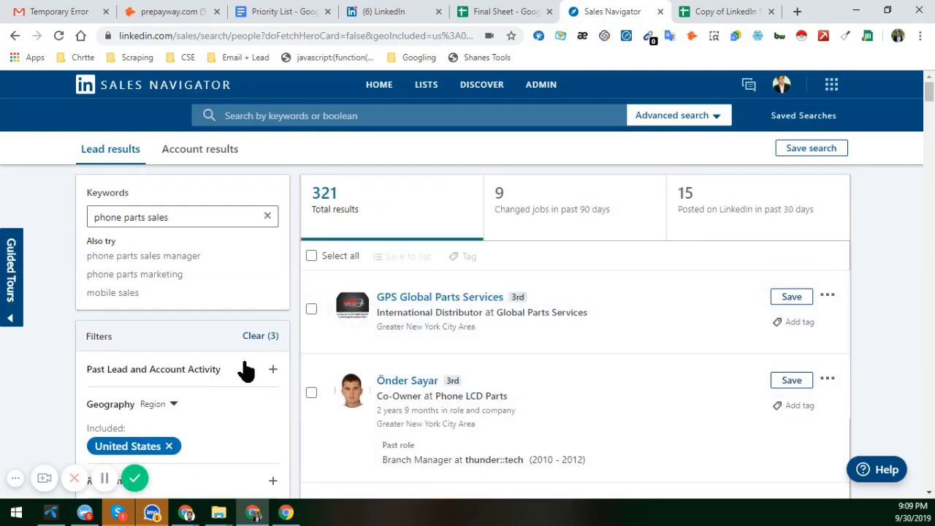
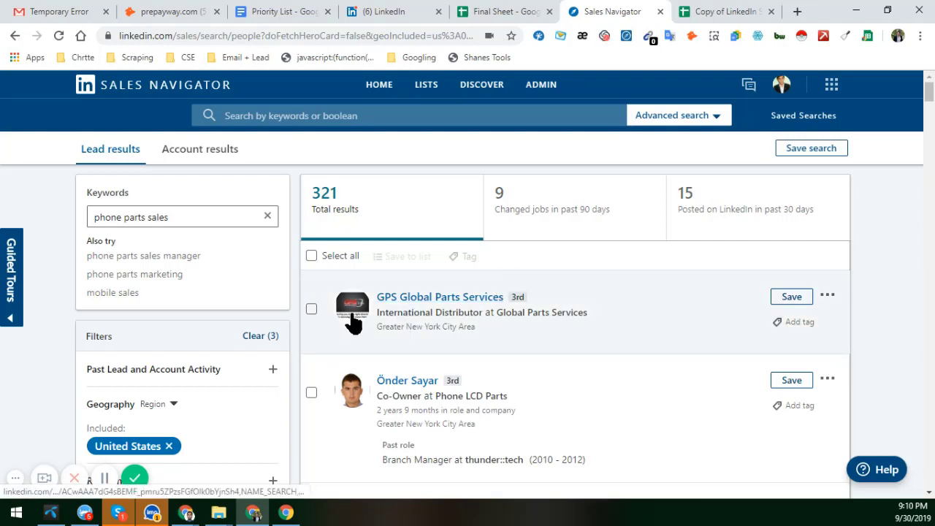
Step: In the Final Sheet, review the USA, Canada and Australia target locations and the job title list
{"action": "left_click", "coordinate": [518, 15]}
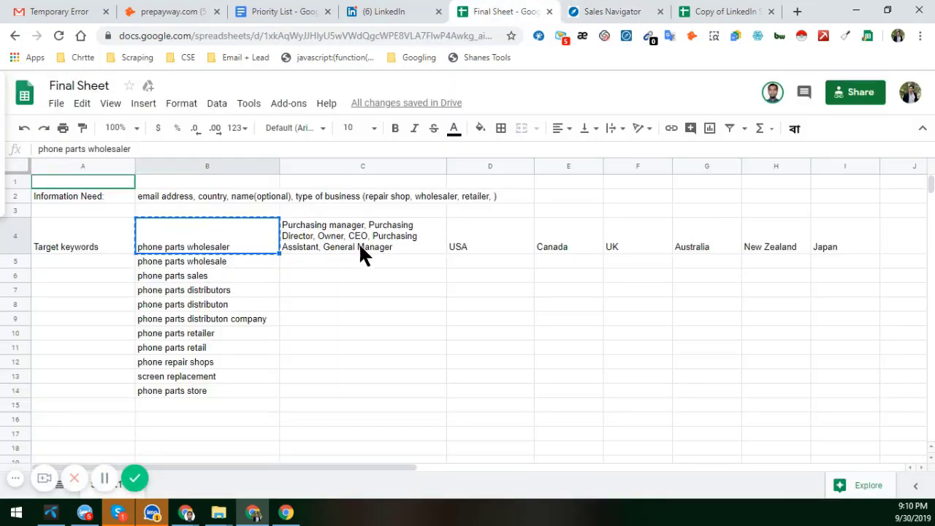
{"action": "left_click", "coordinate": [479, 227]}
{"action": "left_click", "coordinate": [556, 241]}
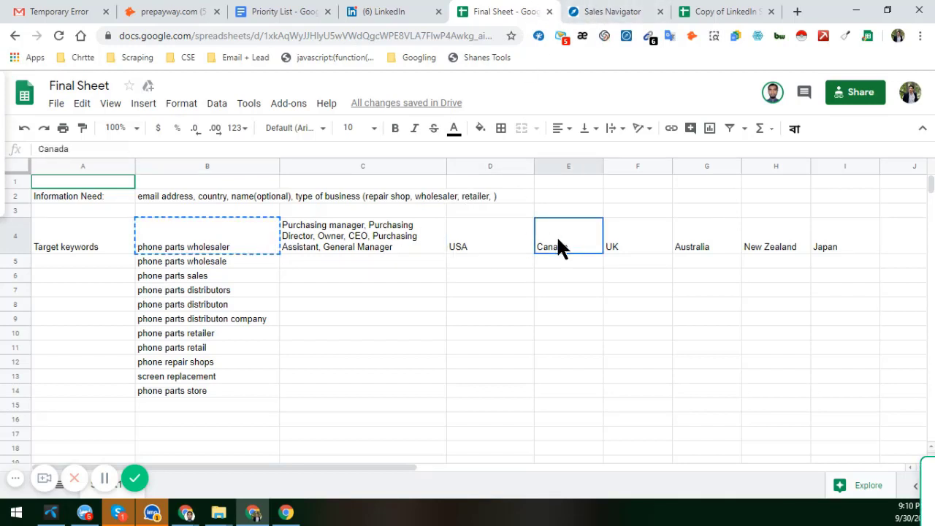
{"action": "left_click", "coordinate": [712, 244]}
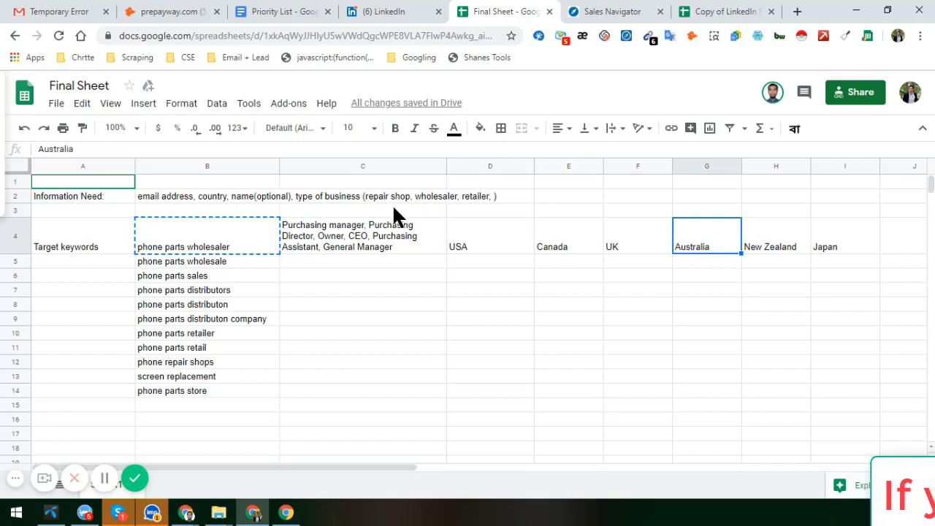
{"action": "left_click", "coordinate": [355, 231]}
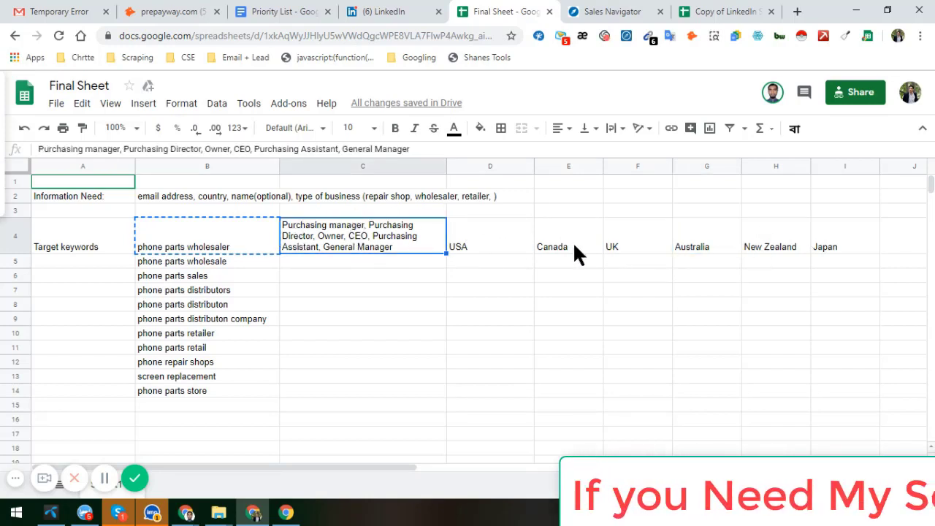
Step: Check the Sales Navigator results against the phone parts wholesaler keyword in B4, then open the Copy of LinkedIn Sales Navigator A to Z sheet
{"action": "left_click", "coordinate": [628, 11]}
{"action": "scroll", "coordinate": [181, 316], "scroll_direction": "down", "scroll_amount": 3}
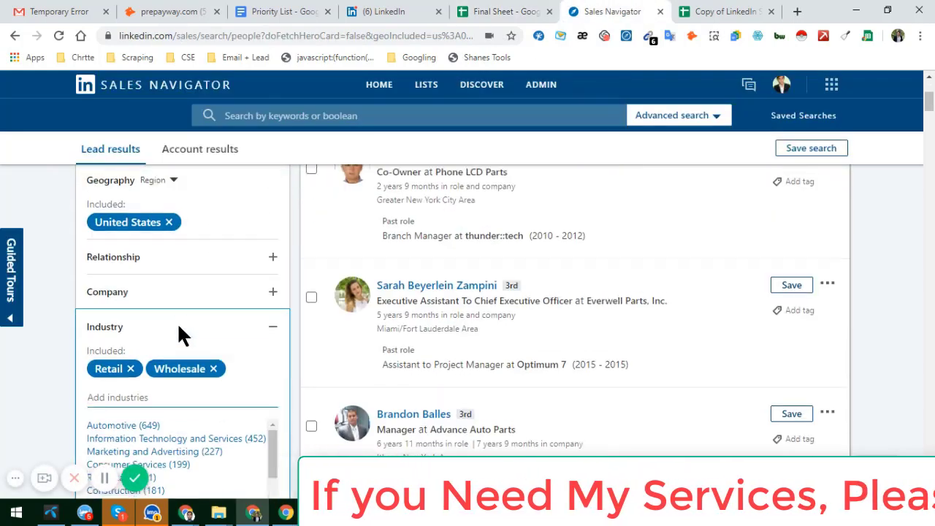
{"action": "scroll", "coordinate": [110, 369], "scroll_direction": "down", "scroll_amount": 2}
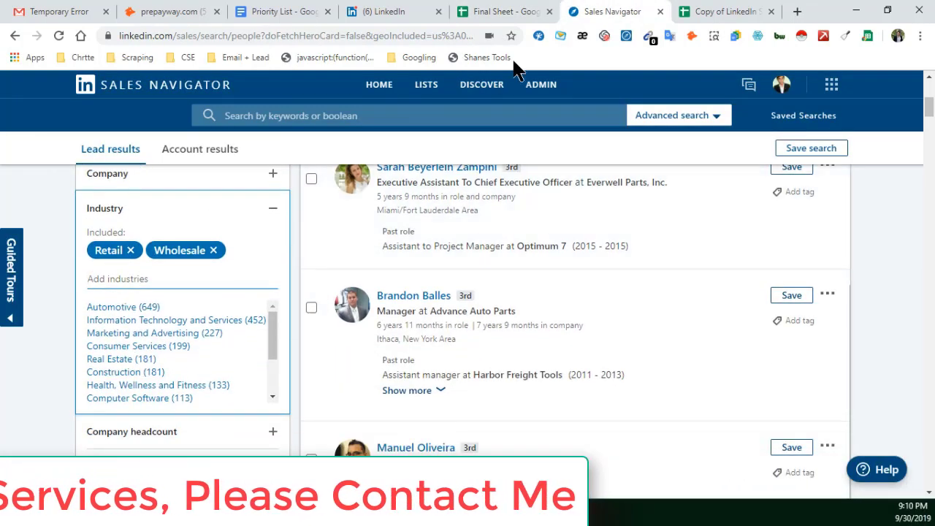
{"action": "left_click", "coordinate": [516, 11]}
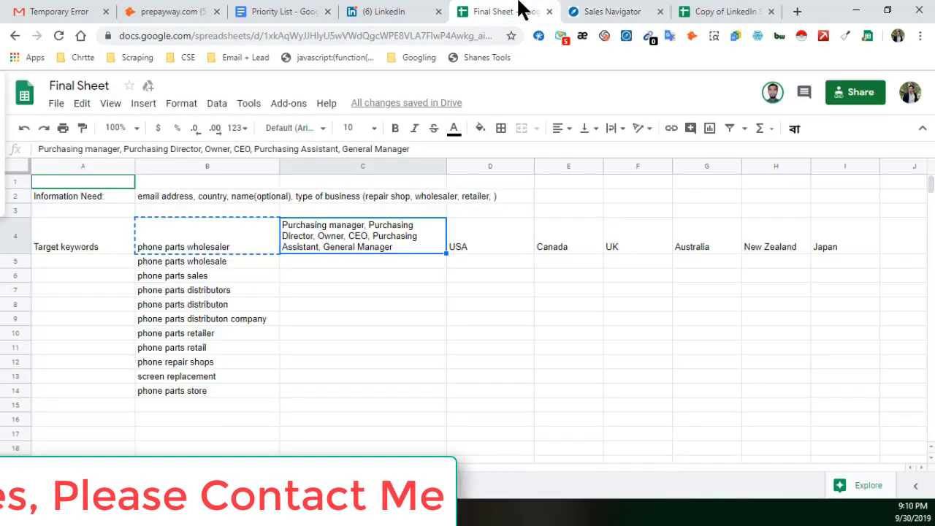
{"action": "left_click", "coordinate": [205, 248]}
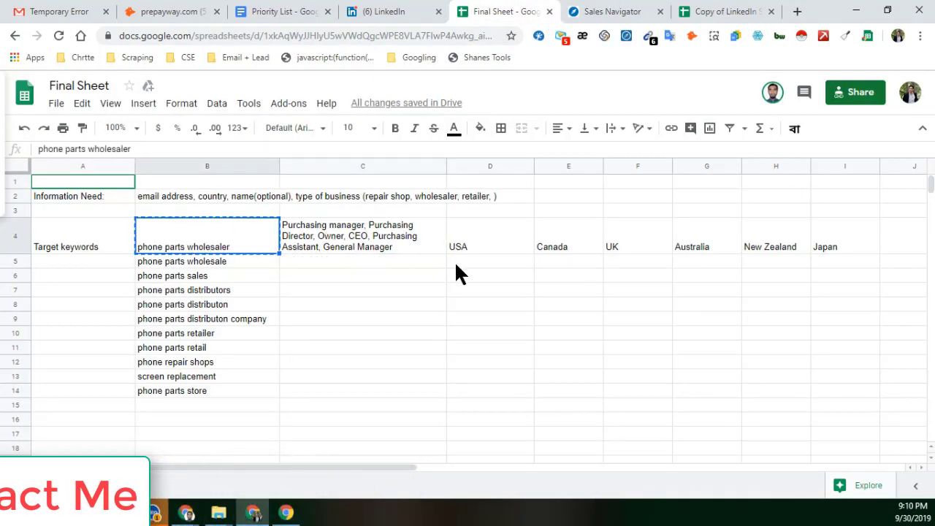
{"action": "left_click", "coordinate": [719, 12]}
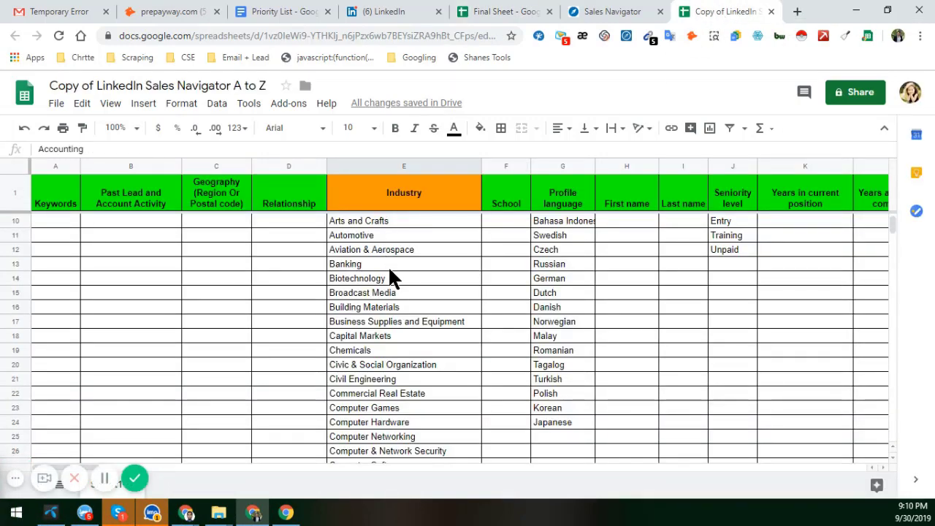
Step: Scroll through the 321 Retail/Wholesale phone parts leads, cross-checking the Final Sheet, then open the Priority List
{"action": "left_click", "coordinate": [803, 231]}
{"action": "left_click", "coordinate": [627, 13]}
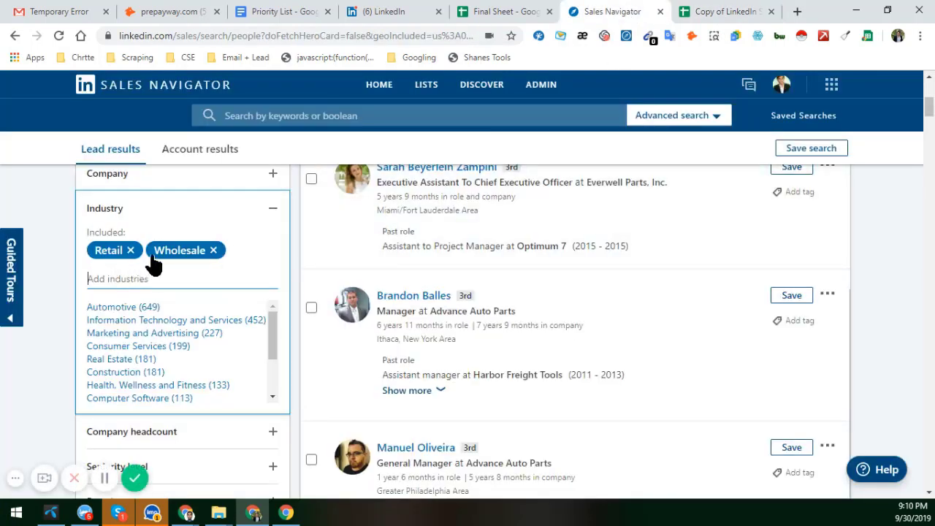
{"action": "scroll", "coordinate": [156, 259], "scroll_direction": "up", "scroll_amount": 3}
{"action": "scroll", "coordinate": [239, 283], "scroll_direction": "up", "scroll_amount": 3}
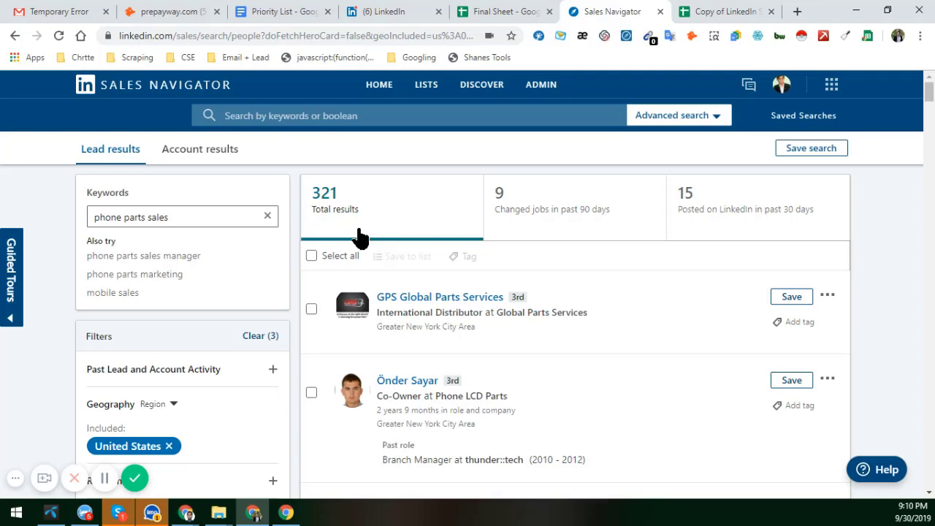
{"action": "left_click", "coordinate": [511, 13]}
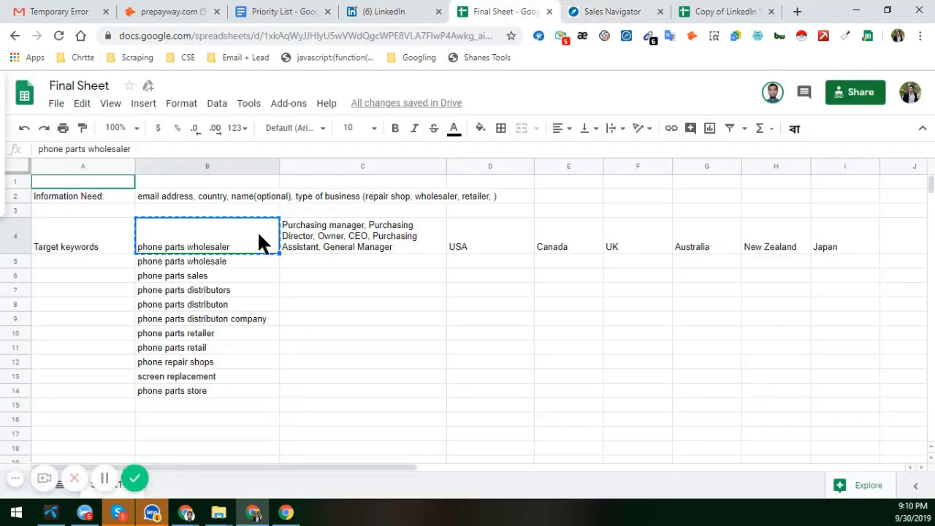
{"action": "left_click", "coordinate": [632, 13]}
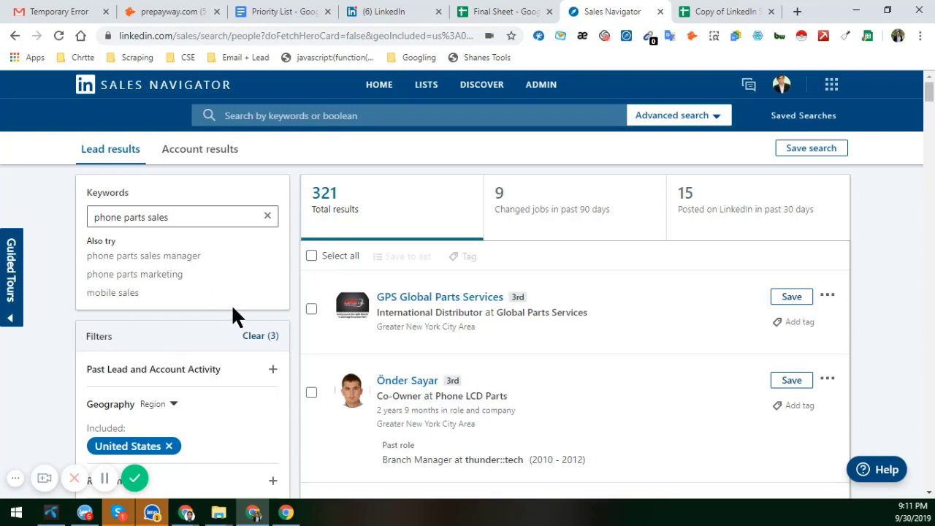
{"action": "scroll", "coordinate": [234, 310], "scroll_direction": "down", "scroll_amount": 2}
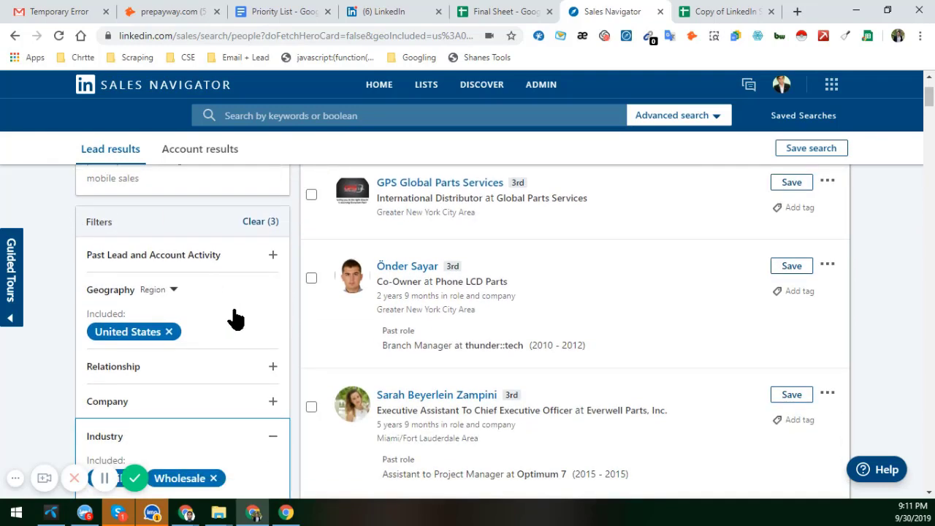
{"action": "left_click", "coordinate": [284, 12]}
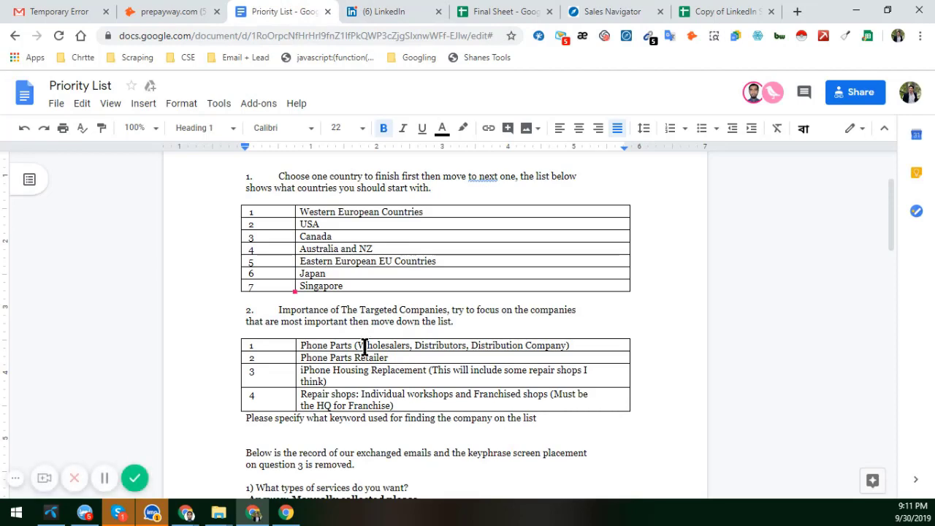
Step: Read the Priority List's target keywords and locations answers, then select cell B15 below the Final Sheet keywords
{"action": "scroll", "coordinate": [365, 347], "scroll_direction": "down", "scroll_amount": 5}
{"action": "scroll", "coordinate": [365, 349], "scroll_direction": "down", "scroll_amount": 1}
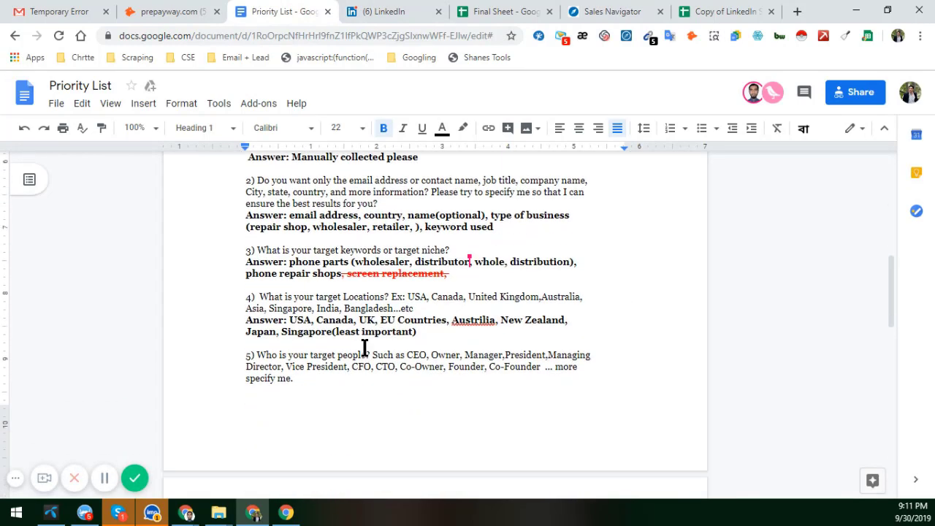
{"action": "left_click", "coordinate": [484, 16]}
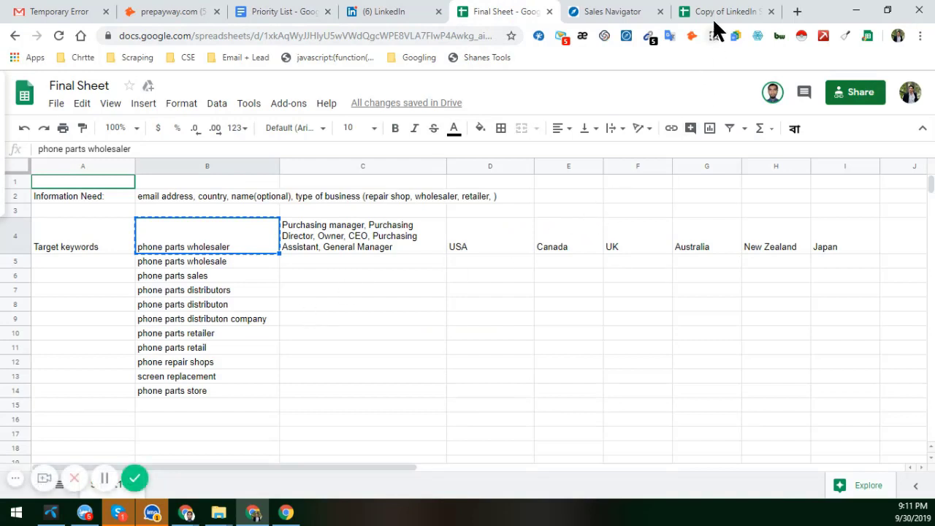
{"action": "left_click", "coordinate": [244, 406]}
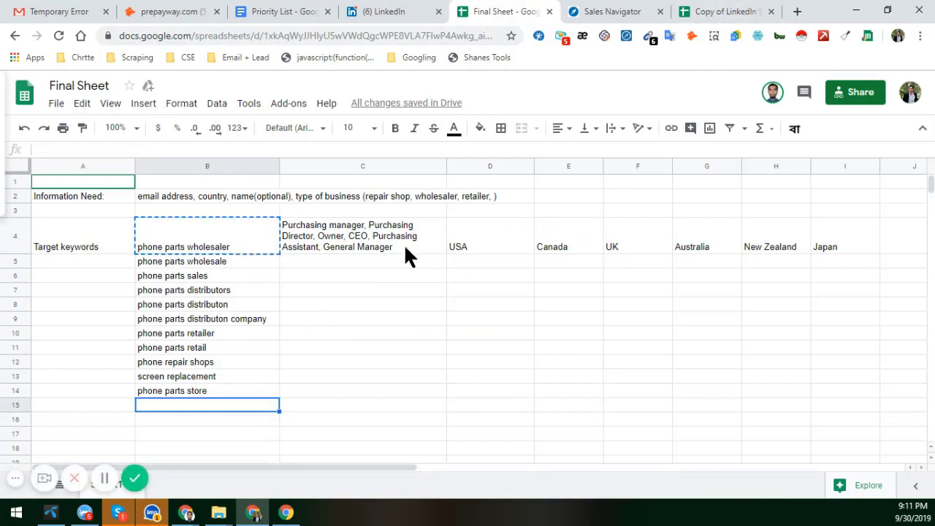